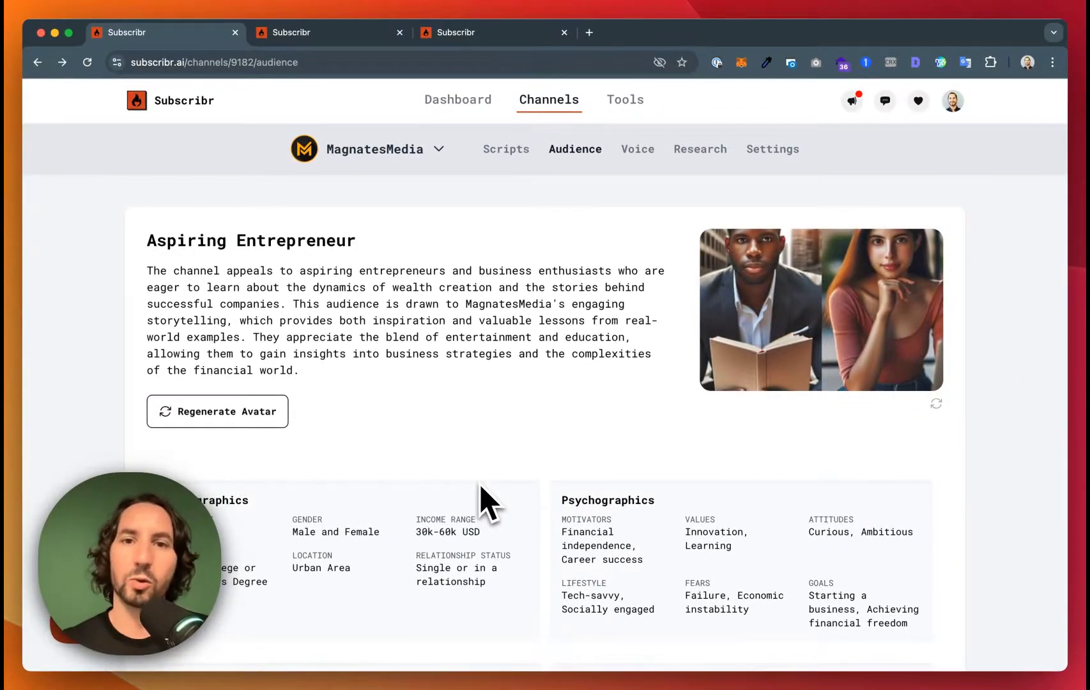
Step: Review the channel's voice settings, then switch to the 'Why This Man Takes 111 Pills Daily' build page
left_click(313, 38)
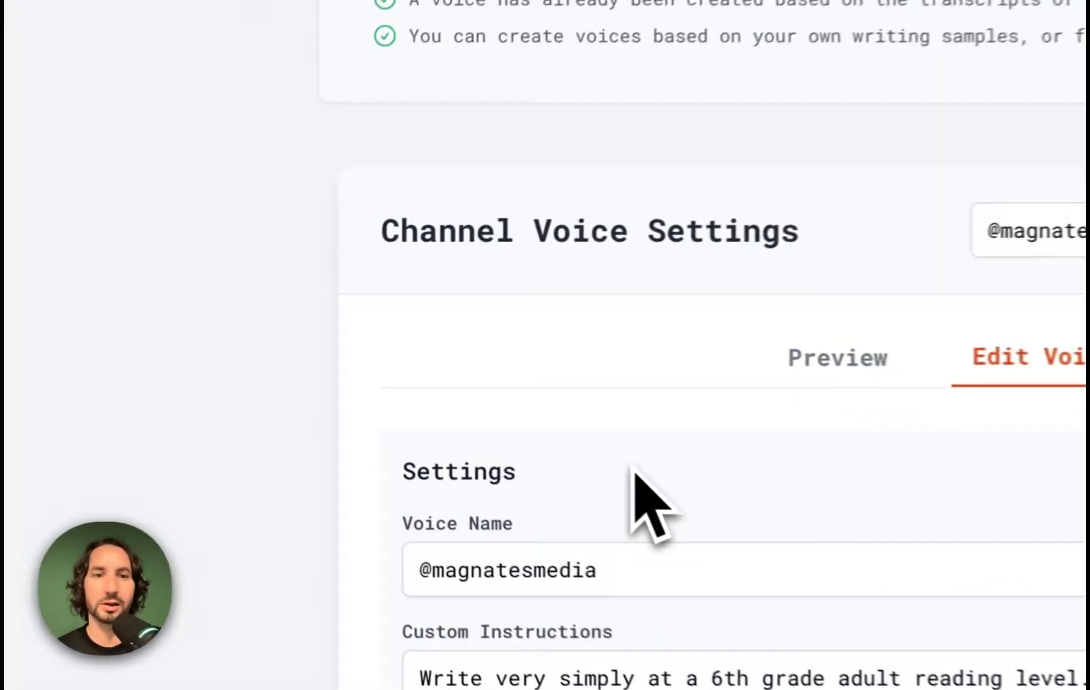
scroll(451, 320, "down", 3)
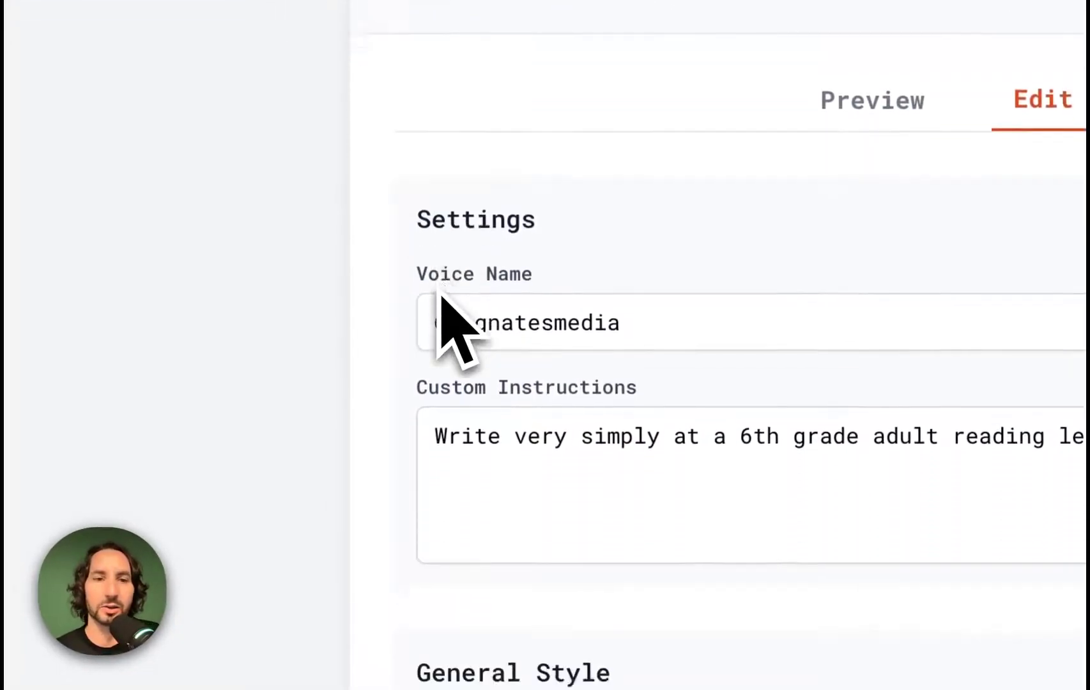
scroll(451, 320, "down", 8)
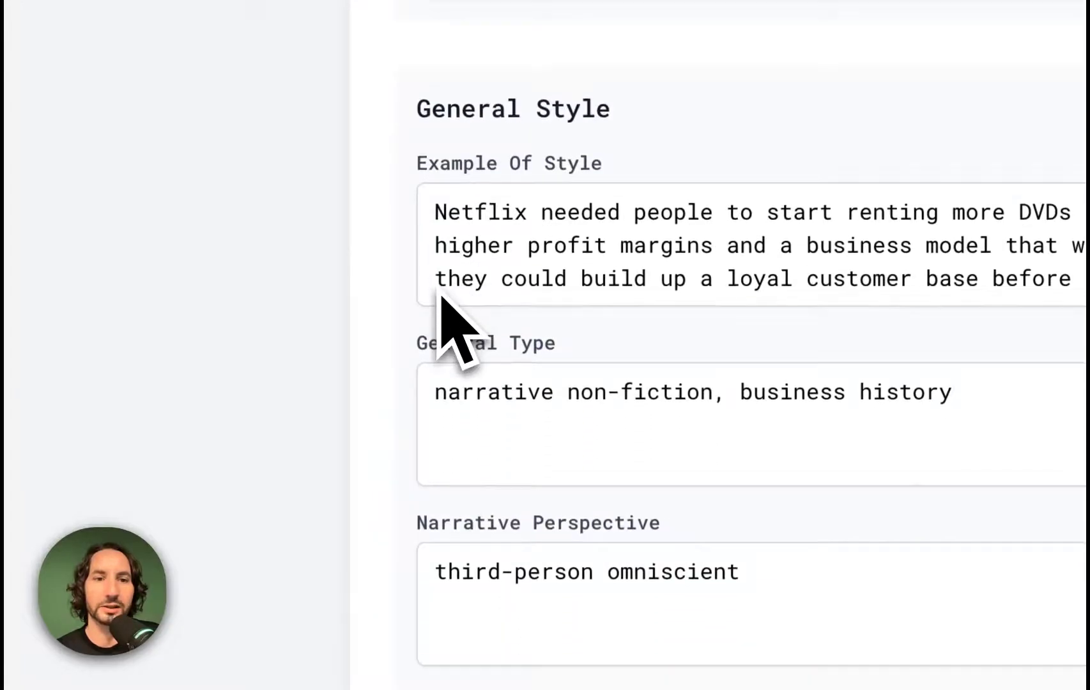
scroll(439, 293, "down", 5)
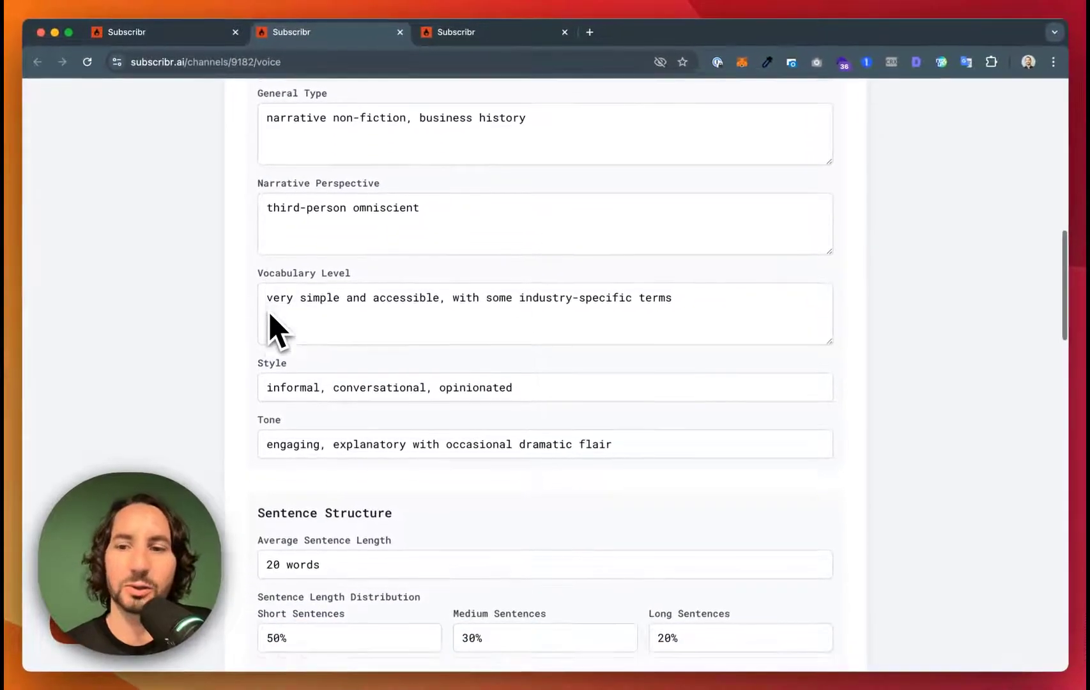
scroll(268, 314, "down", 5)
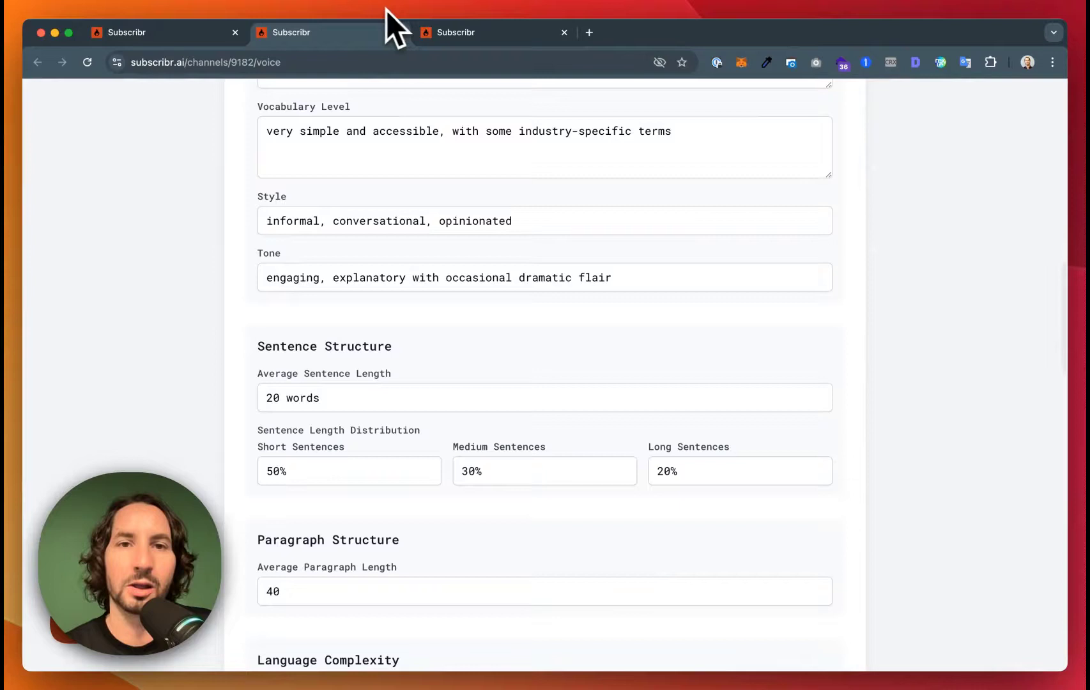
left_click(432, 36)
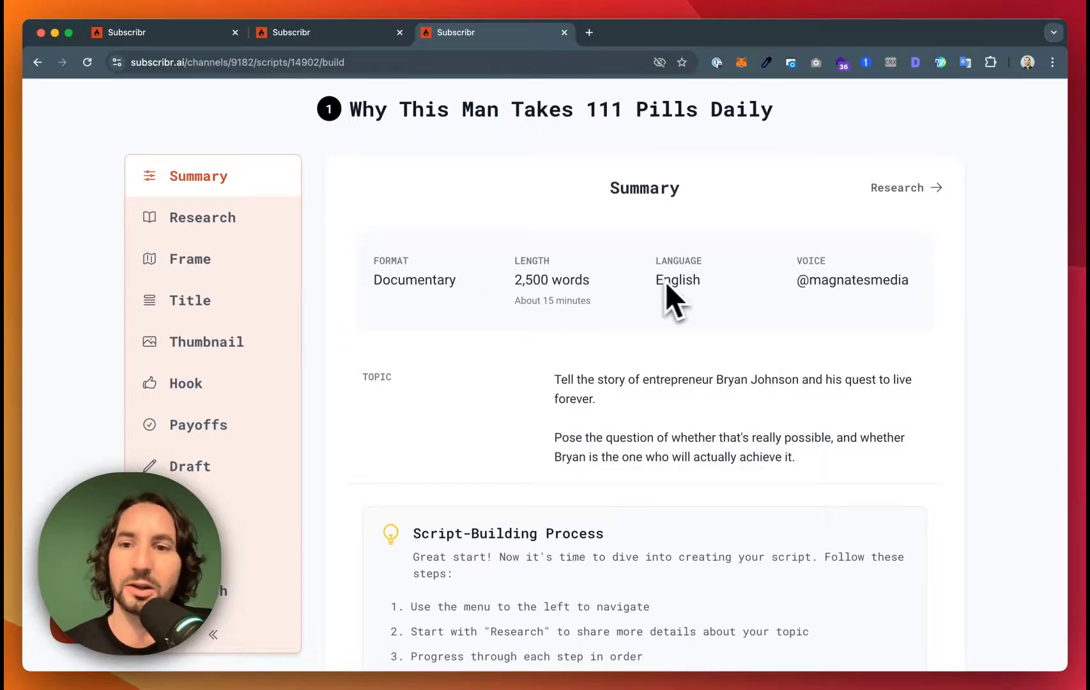
scroll(687, 317, "down", 3)
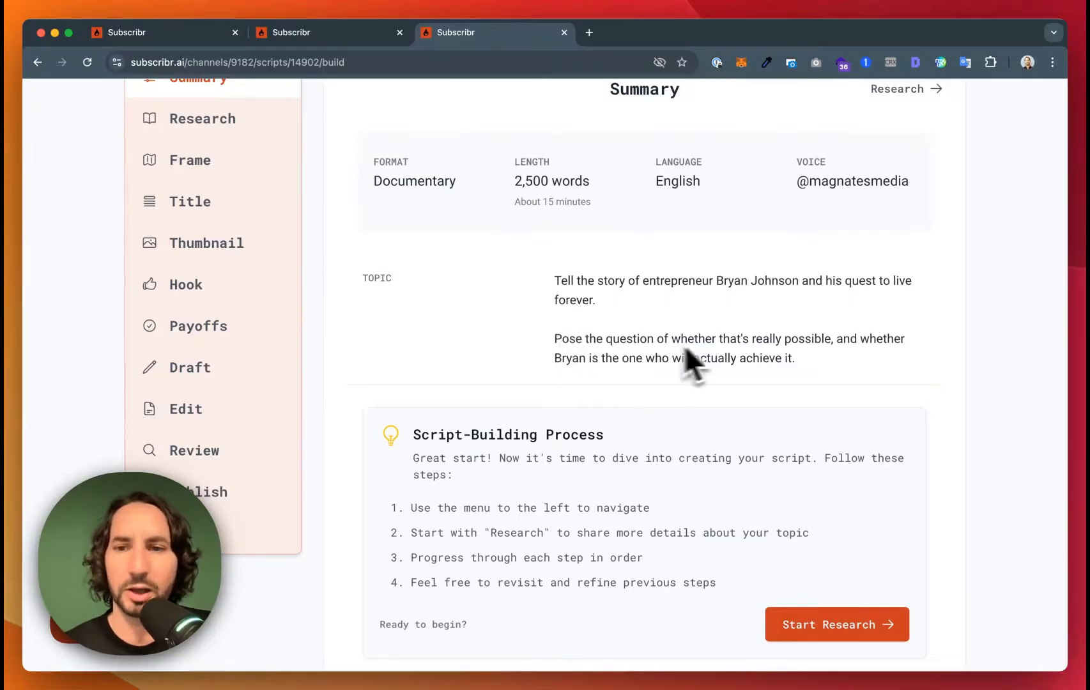
scroll(671, 364, "up", 1)
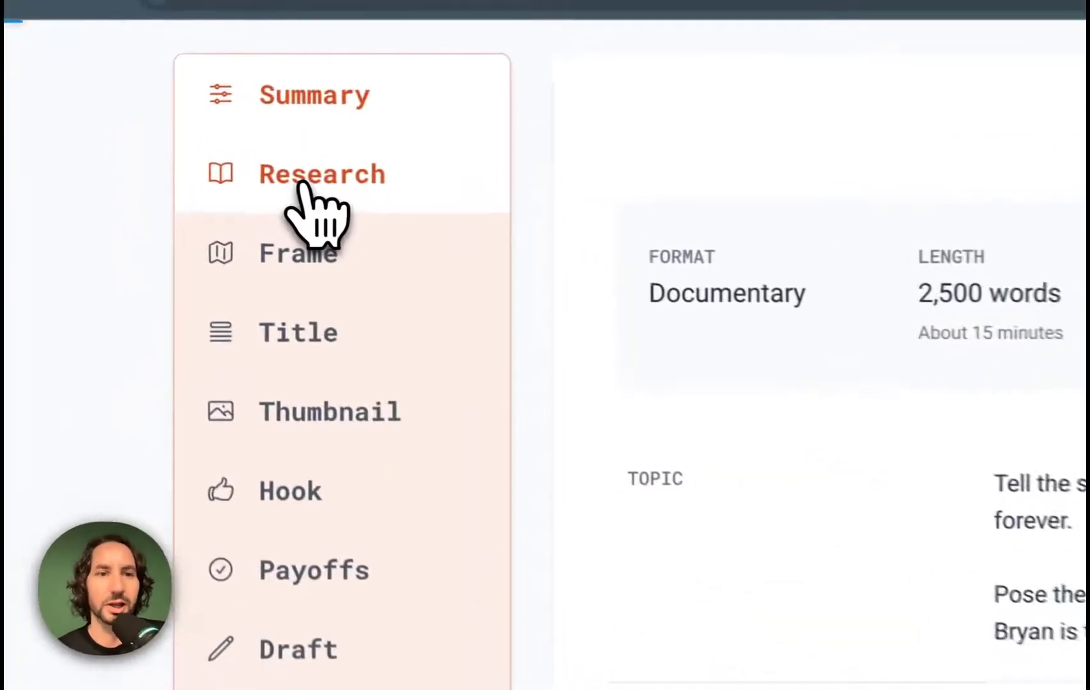
Step: Browse the collected longevity and biohacking sources, using 64,894 of 90,000 research words
left_click(202, 159)
scroll(747, 501, "down", 5)
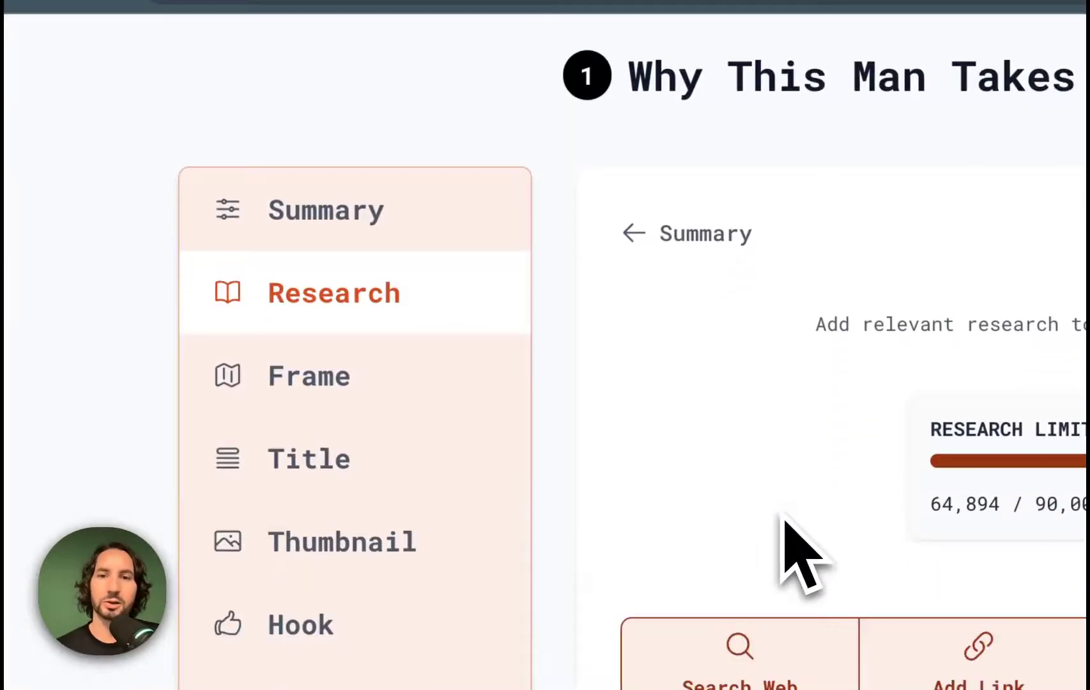
left_click(747, 505)
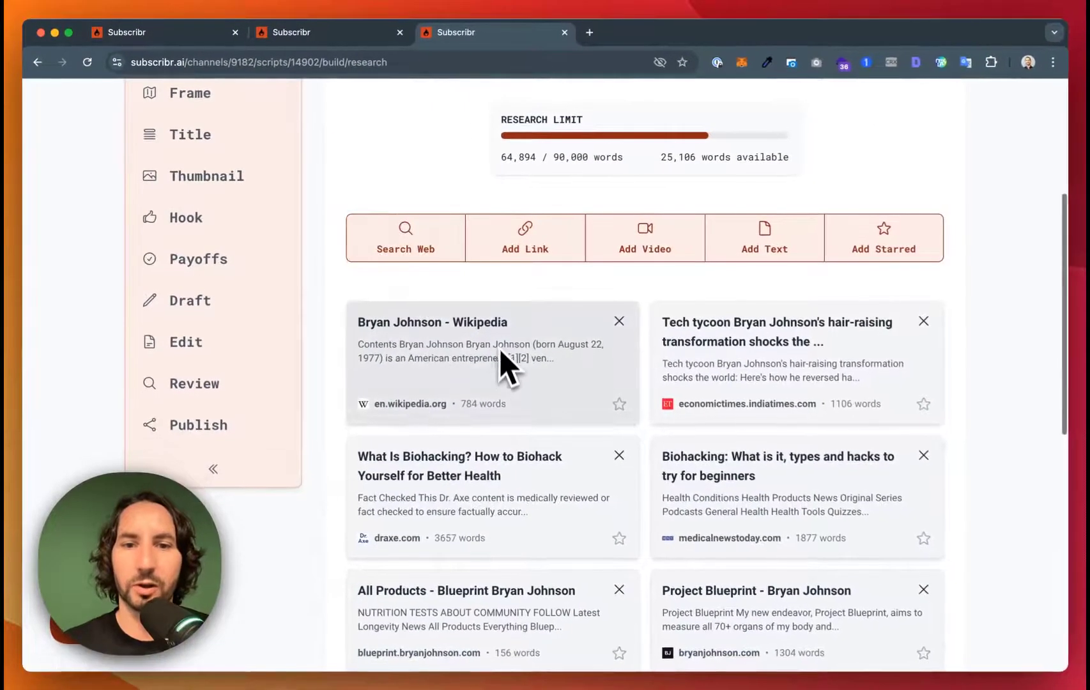
scroll(501, 366, "down", 1)
scroll(501, 365, "down", 2)
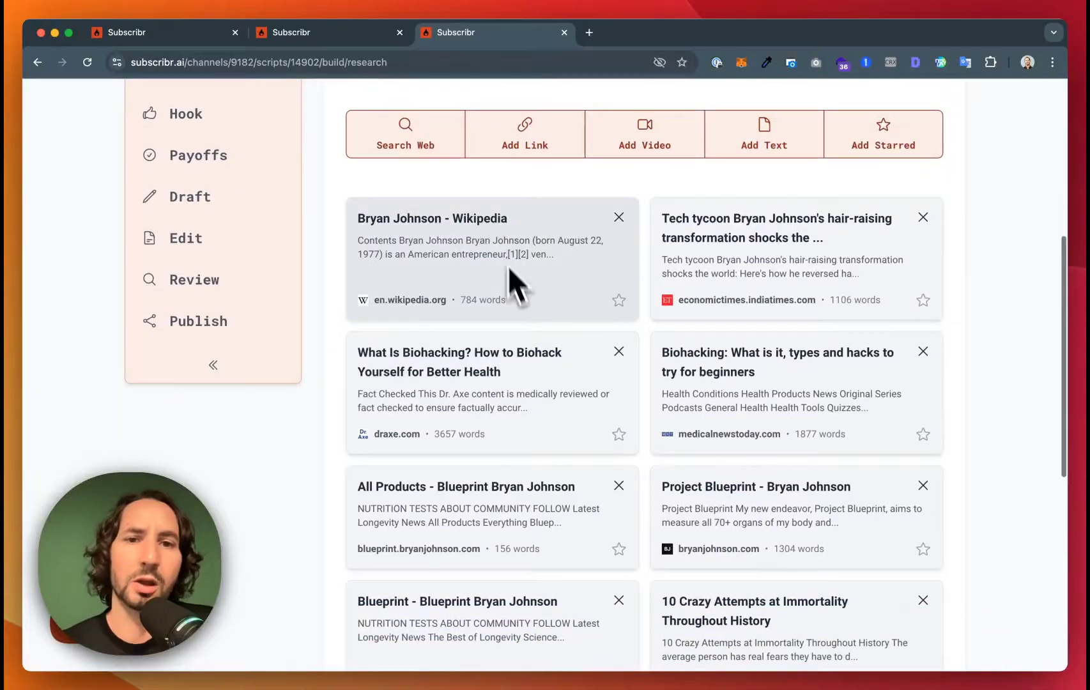
scroll(584, 274, "down", 3)
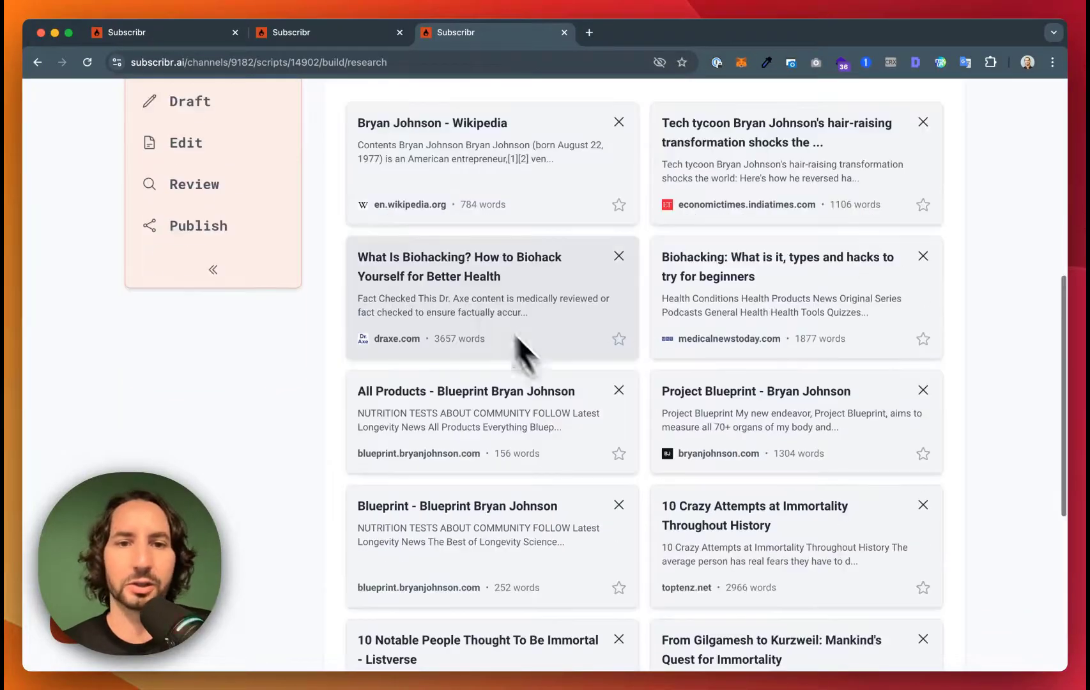
scroll(520, 358, "down", 4)
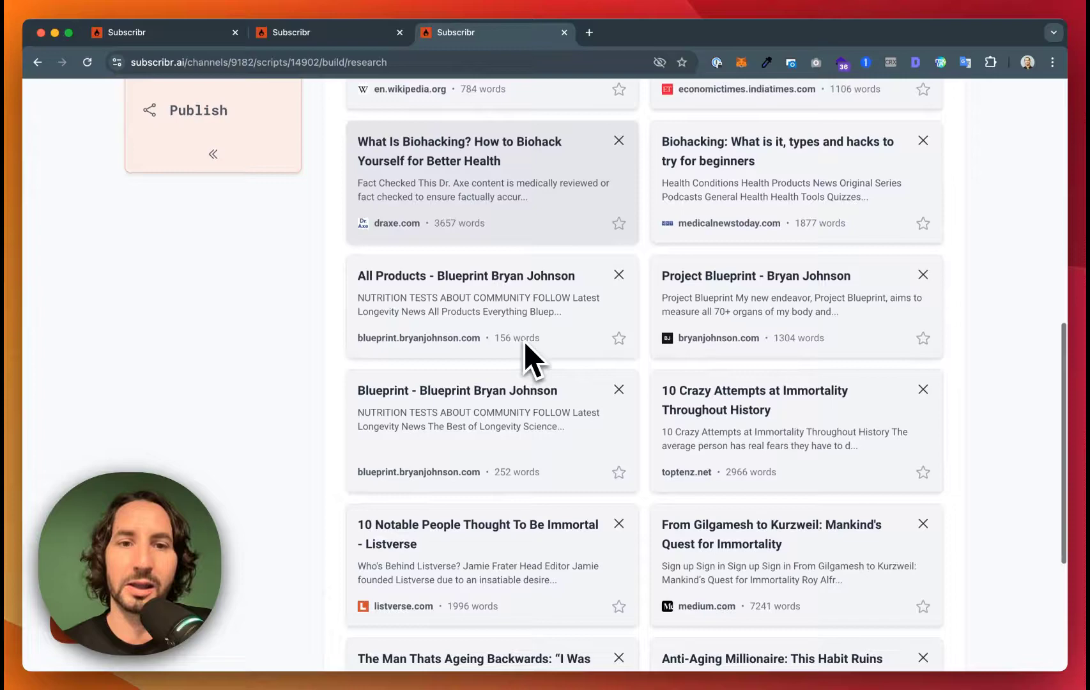
scroll(575, 345, "up", 2)
scroll(703, 306, "down", 2)
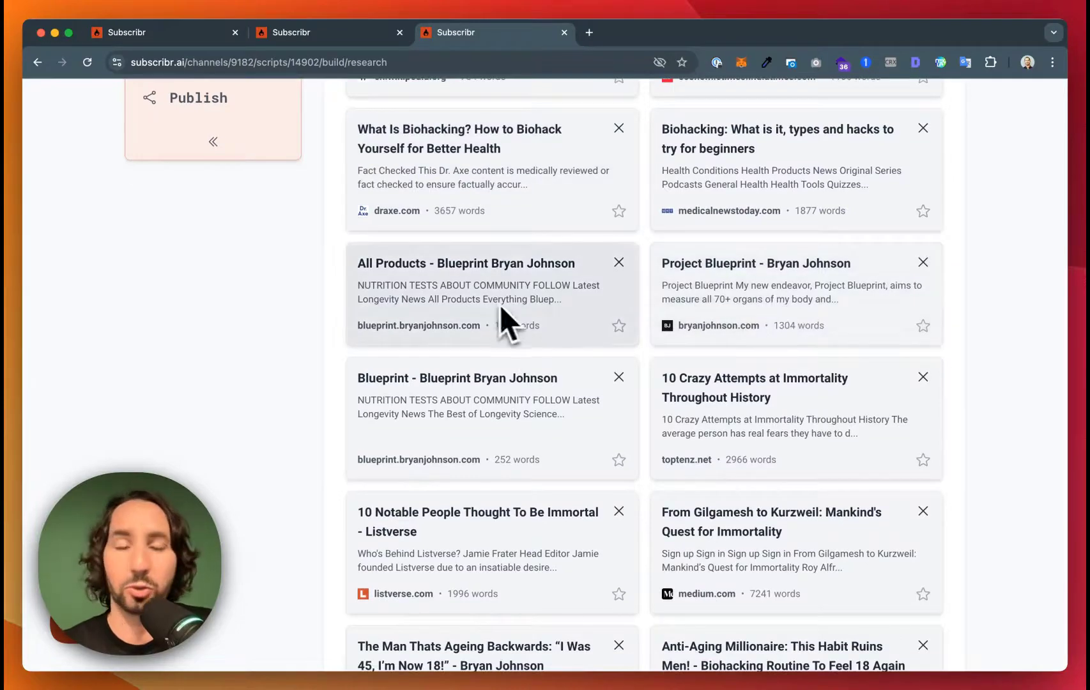
scroll(575, 416, "down", 1)
scroll(571, 409, "down", 3)
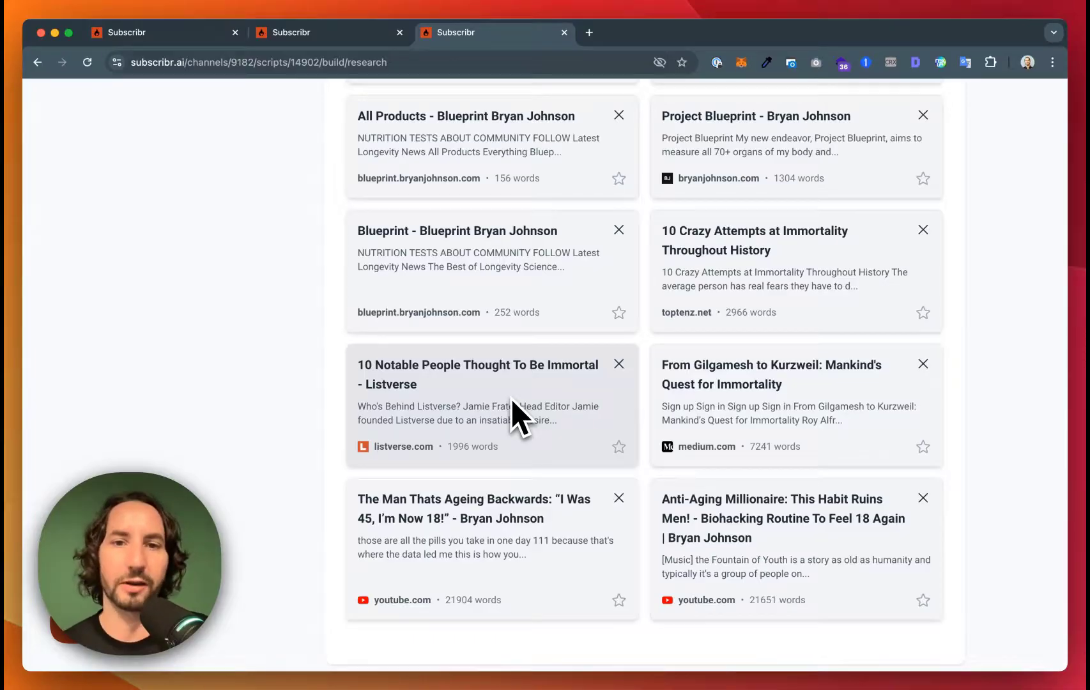
scroll(515, 414, "up", 1)
scroll(486, 454, "down", 2)
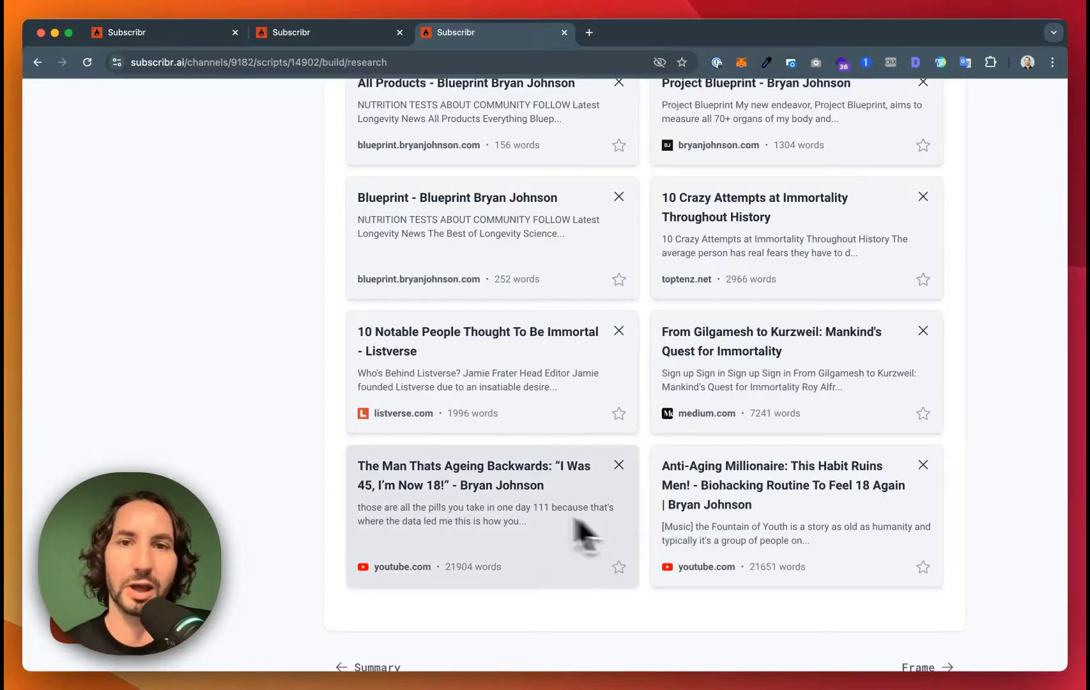
scroll(487, 505, "up", 10)
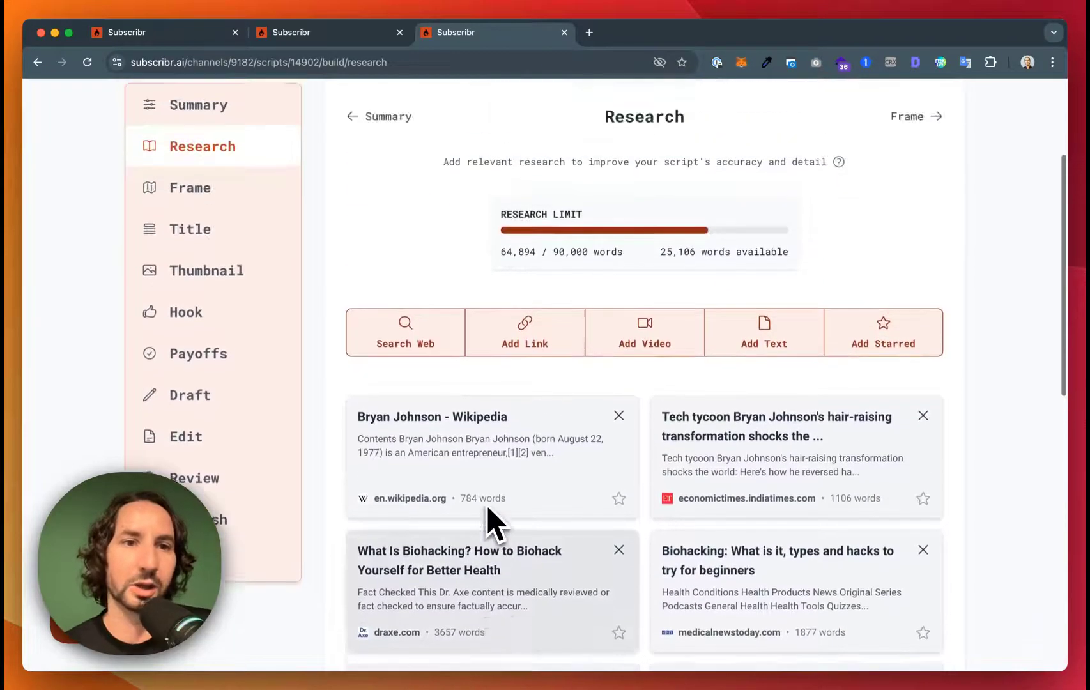
scroll(486, 505, "up", 2)
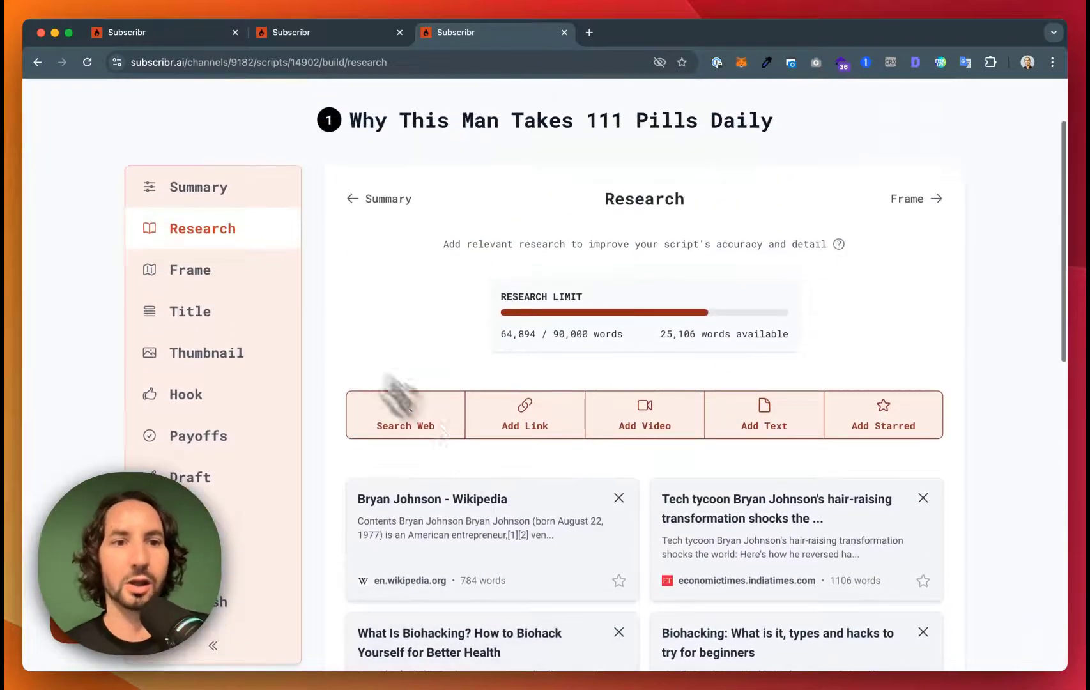
Step: Compare the Hero's Journey, Contrasting Perspectives and Before and After frames, keeping Hero's Journey
left_click(224, 281)
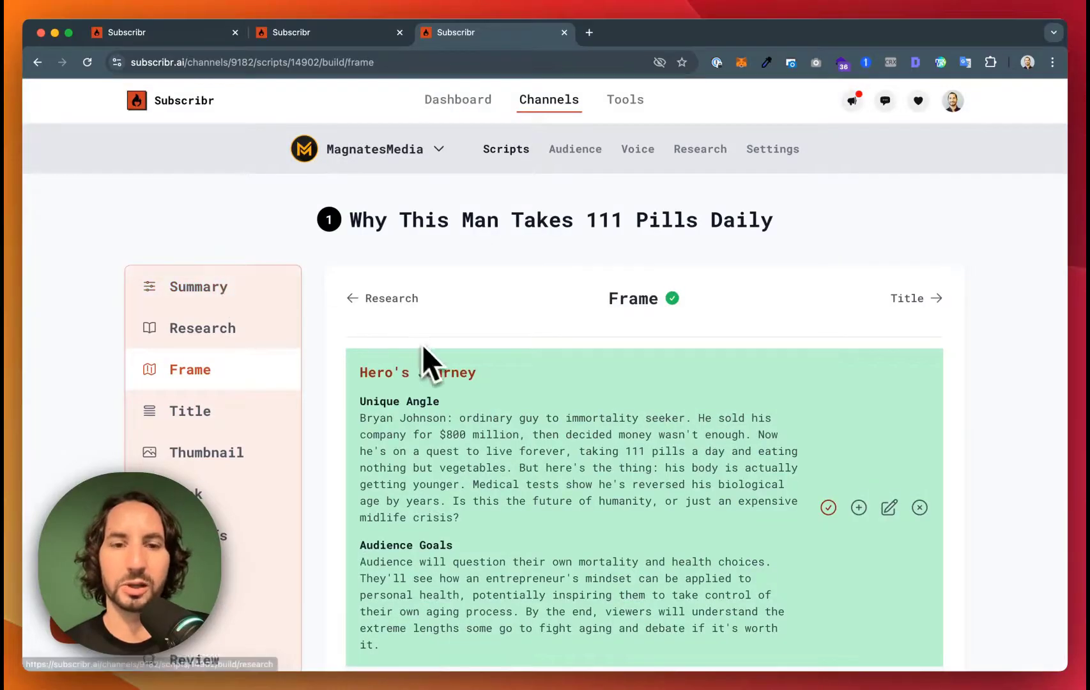
scroll(425, 345, "down", 5)
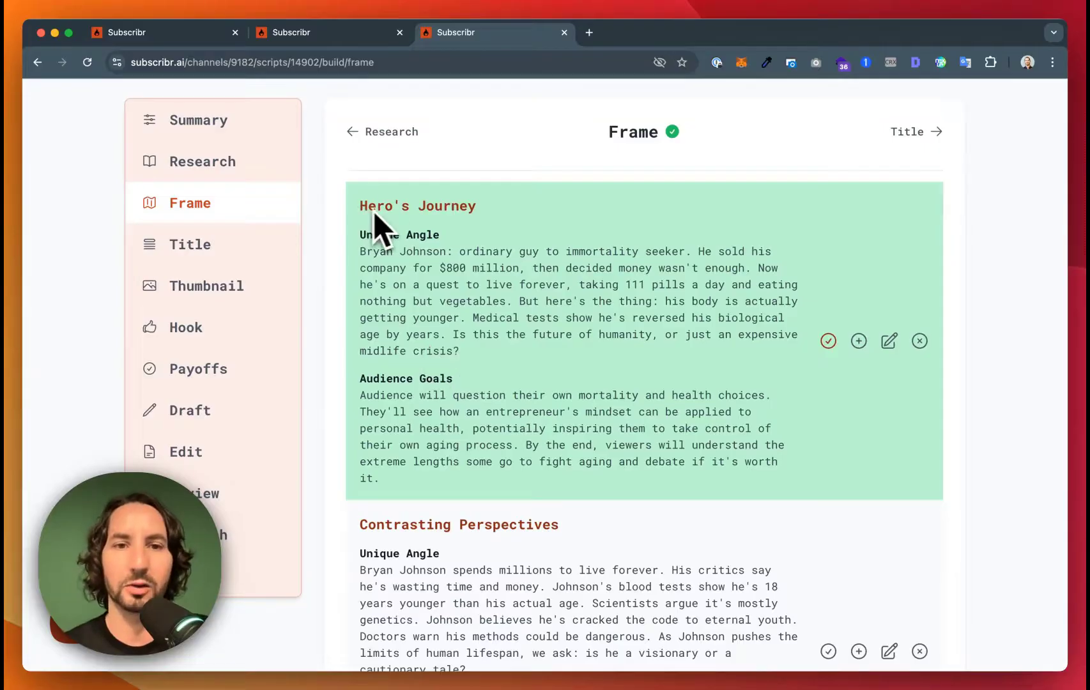
scroll(501, 414, "down", 5)
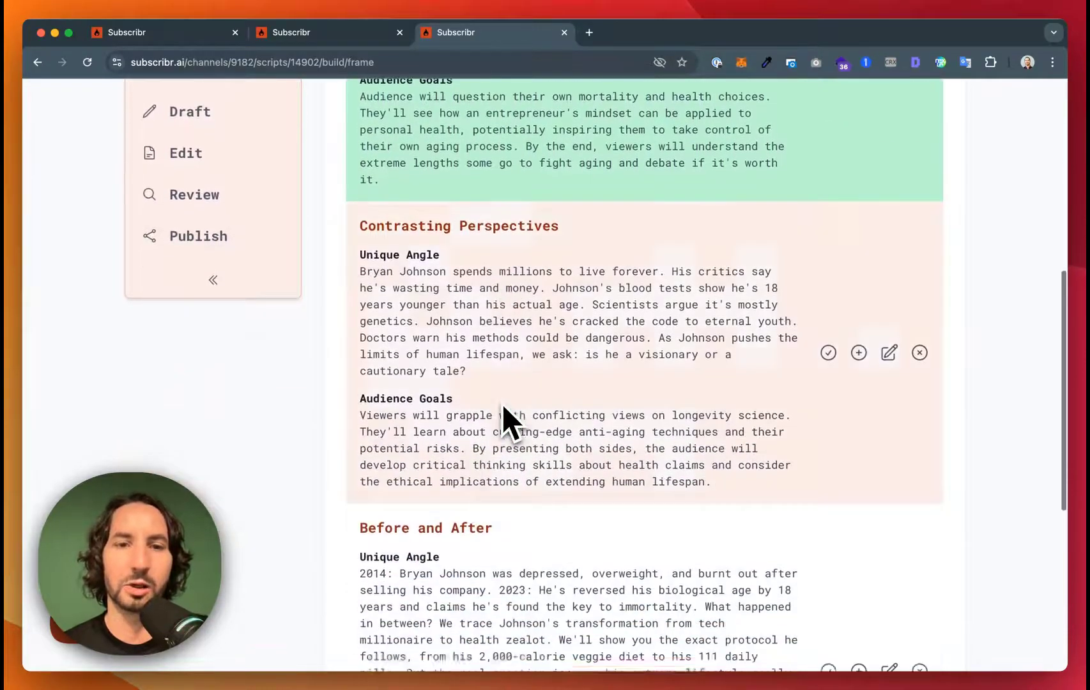
scroll(418, 268, "down", 4)
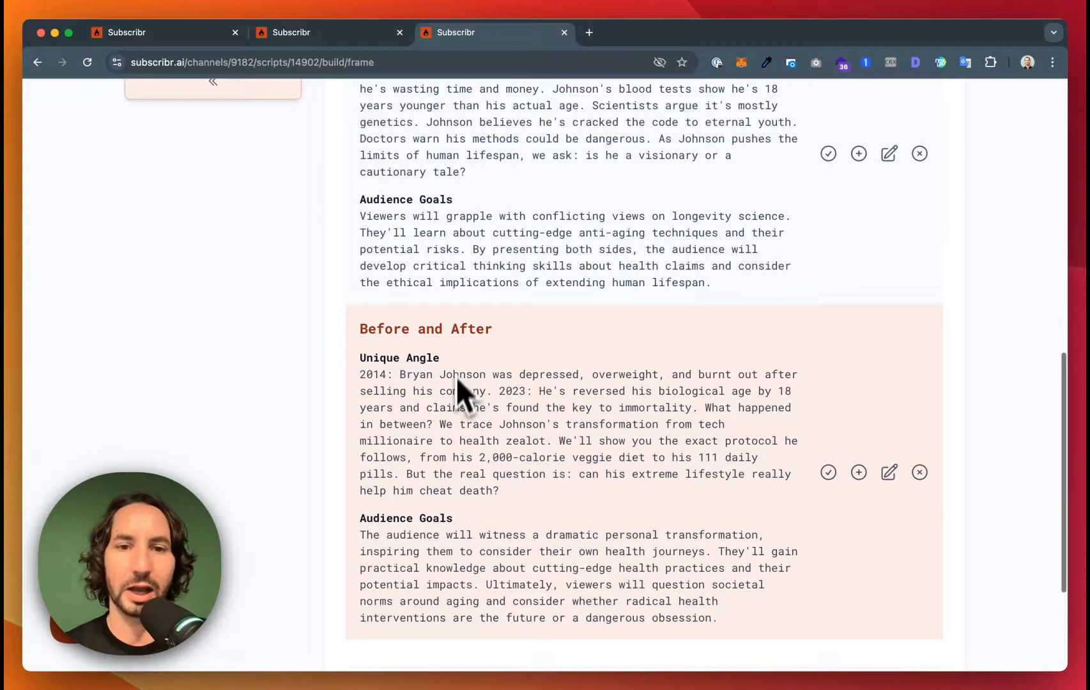
scroll(485, 421, "down", 3)
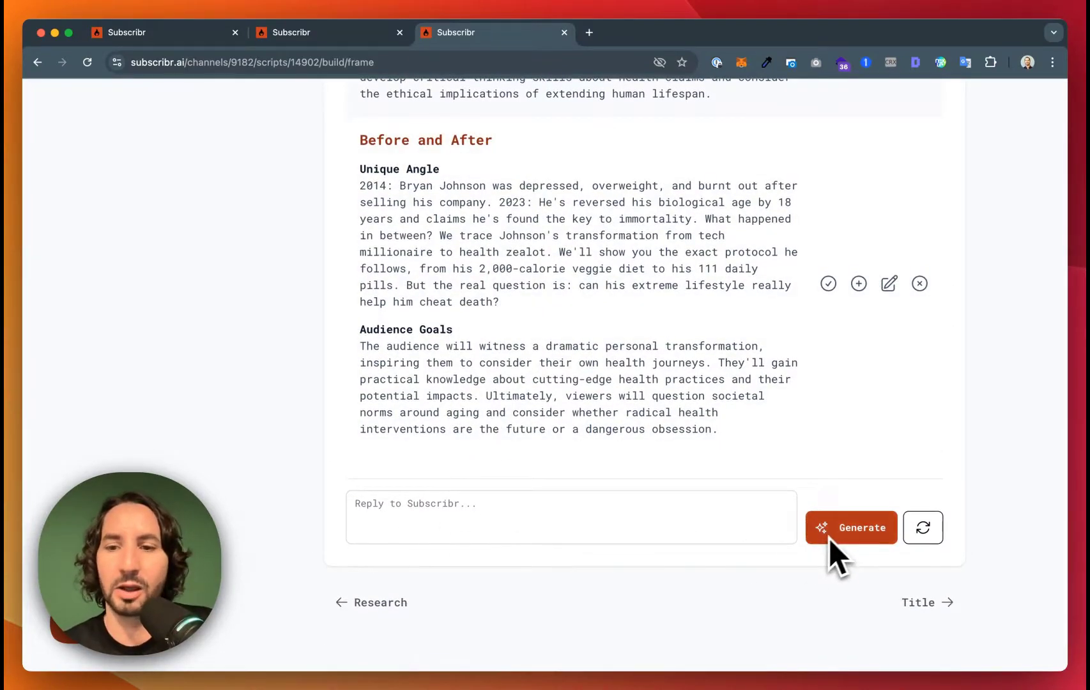
scroll(696, 358, "up", 10)
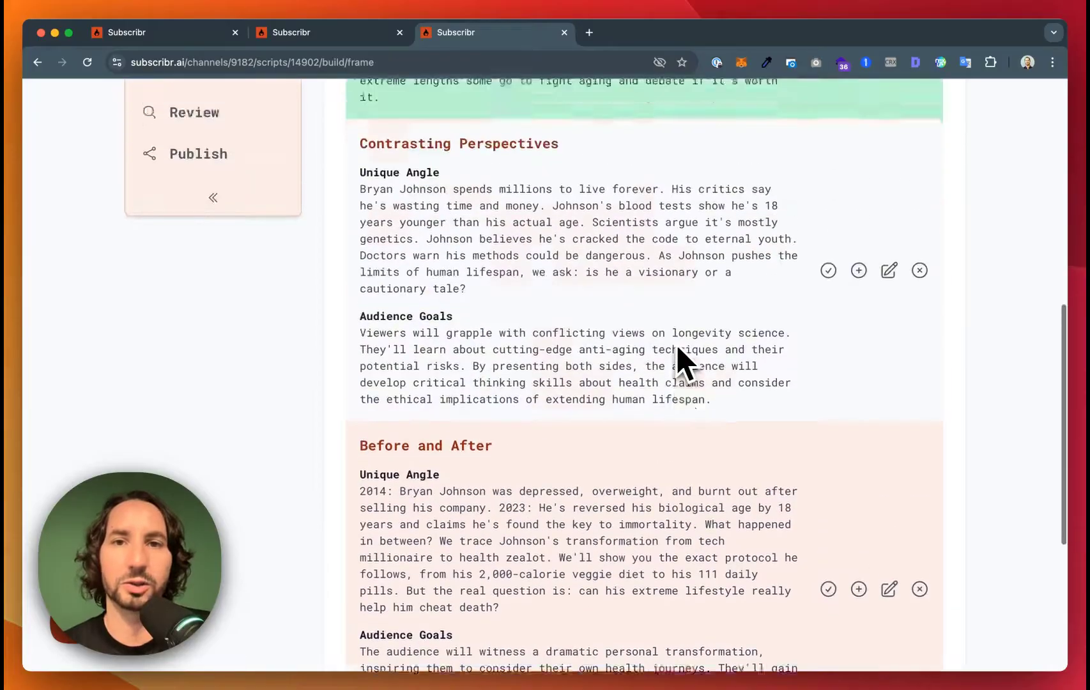
scroll(678, 345, "up", 2)
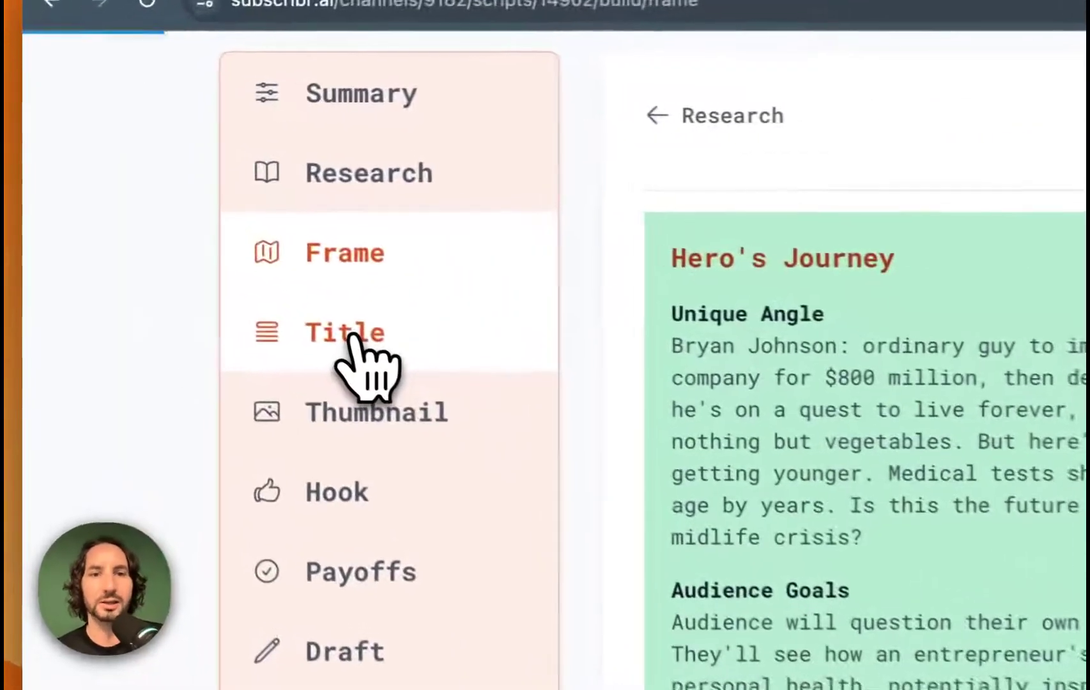
Step: Look through the generated titles to the chosen 'Why This Man Takes 111 Pills Daily'
left_click(350, 335)
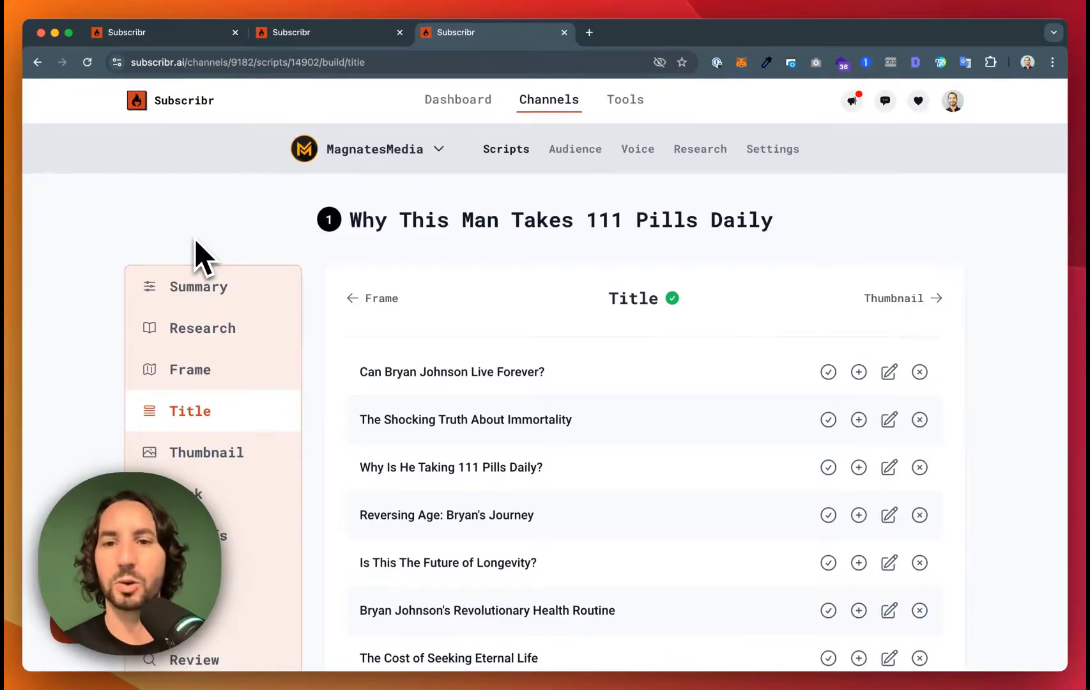
scroll(384, 310, "down", 3)
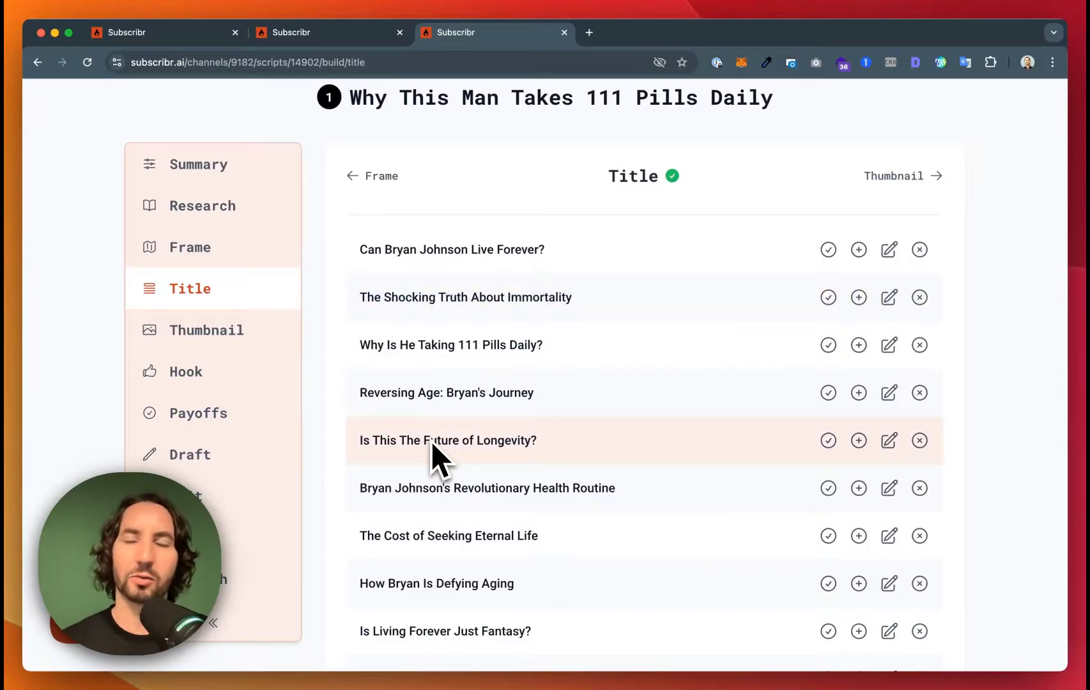
scroll(431, 441, "down", 6)
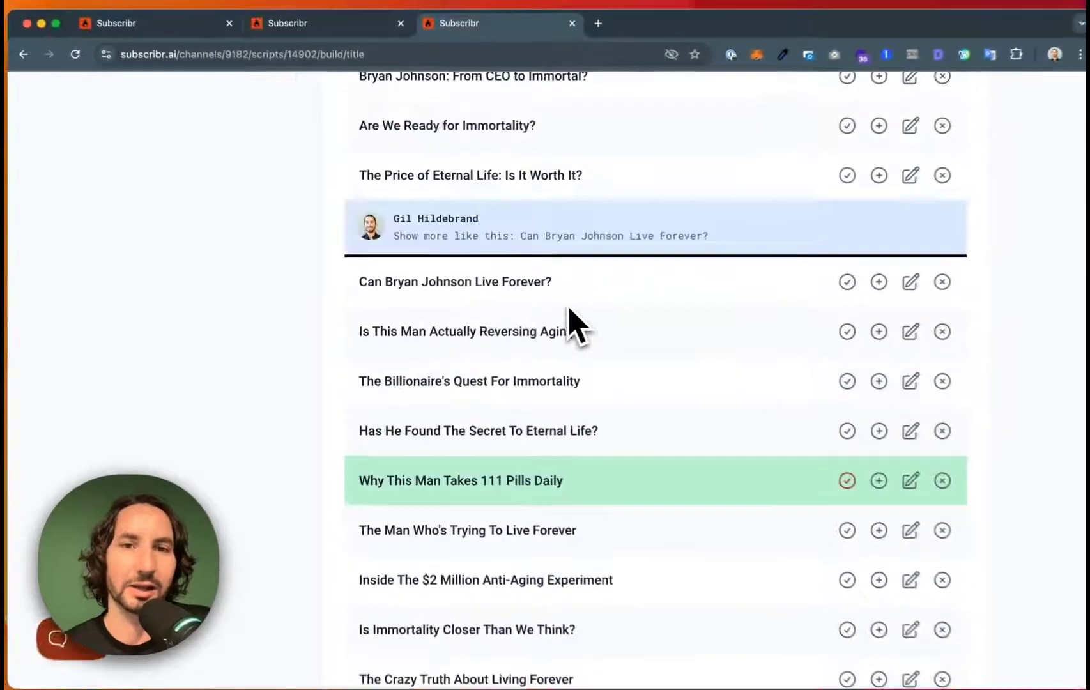
scroll(566, 313, "up", 10)
scroll(562, 307, "up", 3)
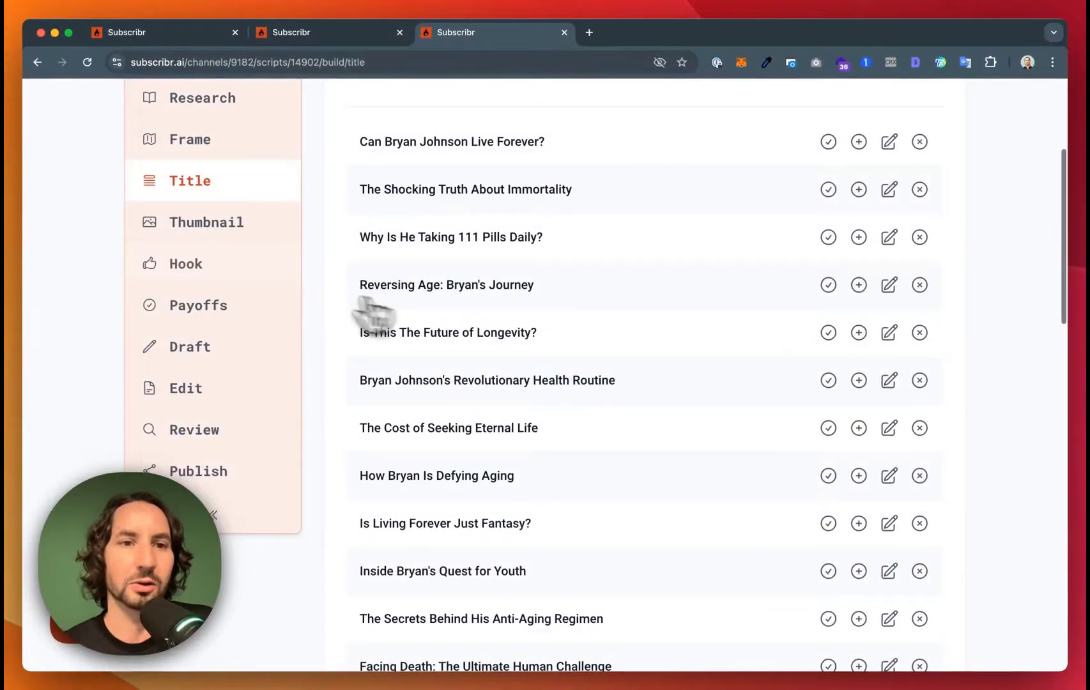
Step: Browse the thumbnail concepts, keeping the man holding colorful pills before a futuristic cityscape
left_click(211, 225)
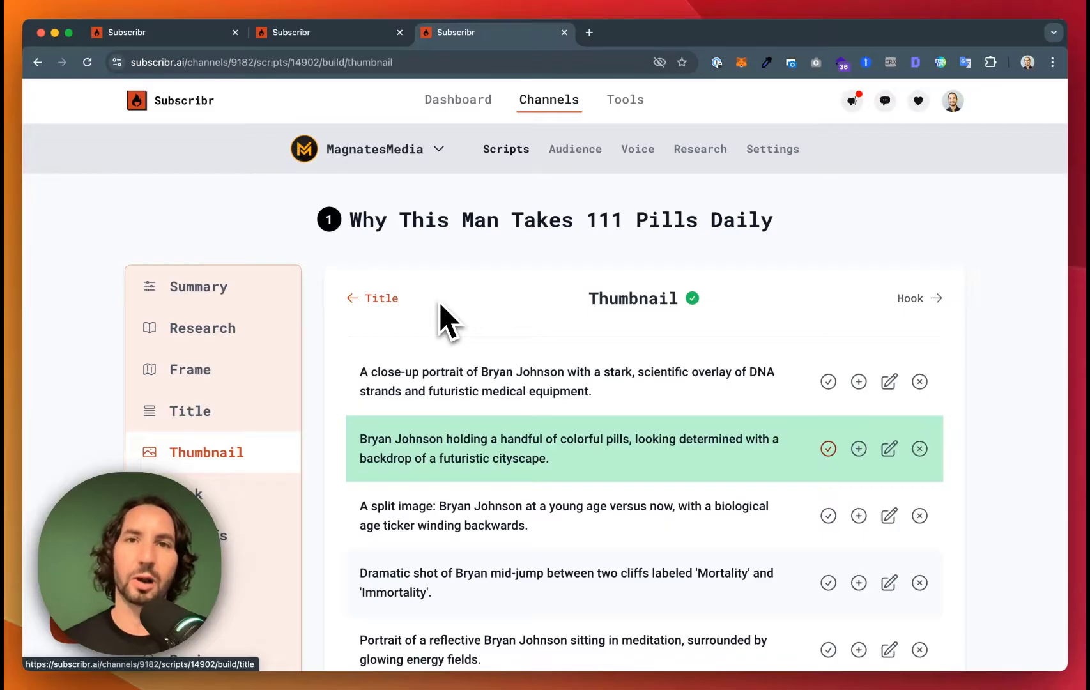
scroll(440, 304, "down", 5)
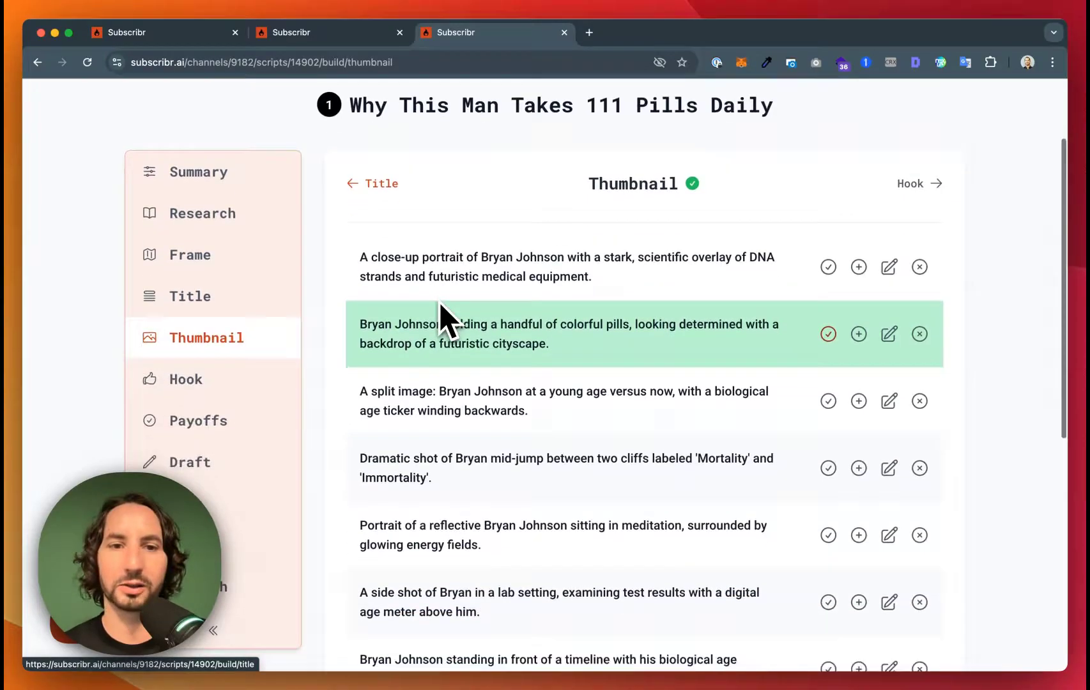
Step: Compare the Question, Storytelling and Shocking Statement hooks, keeping the $800 million Storytelling hook
left_click(176, 350)
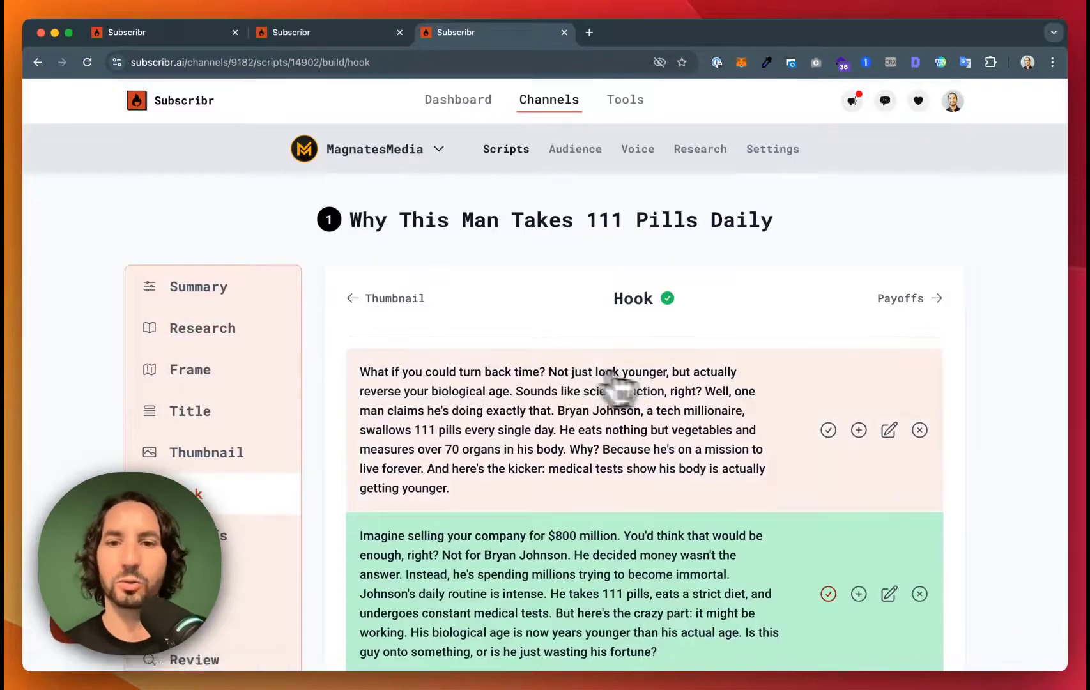
scroll(677, 384, "down", 3)
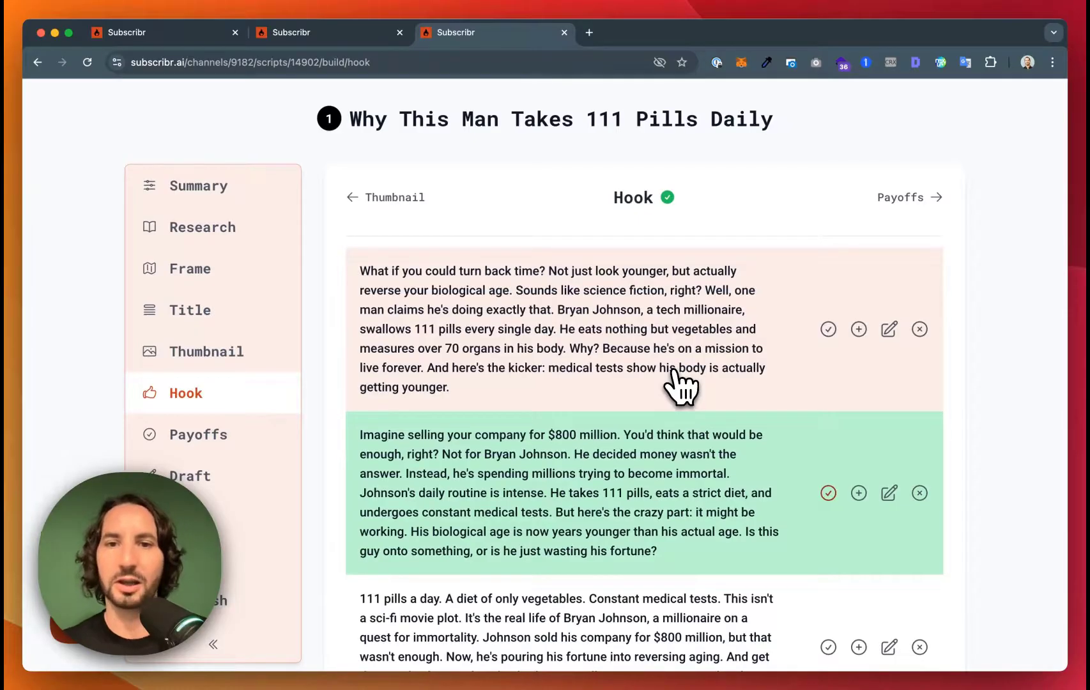
scroll(681, 384, "down", 2)
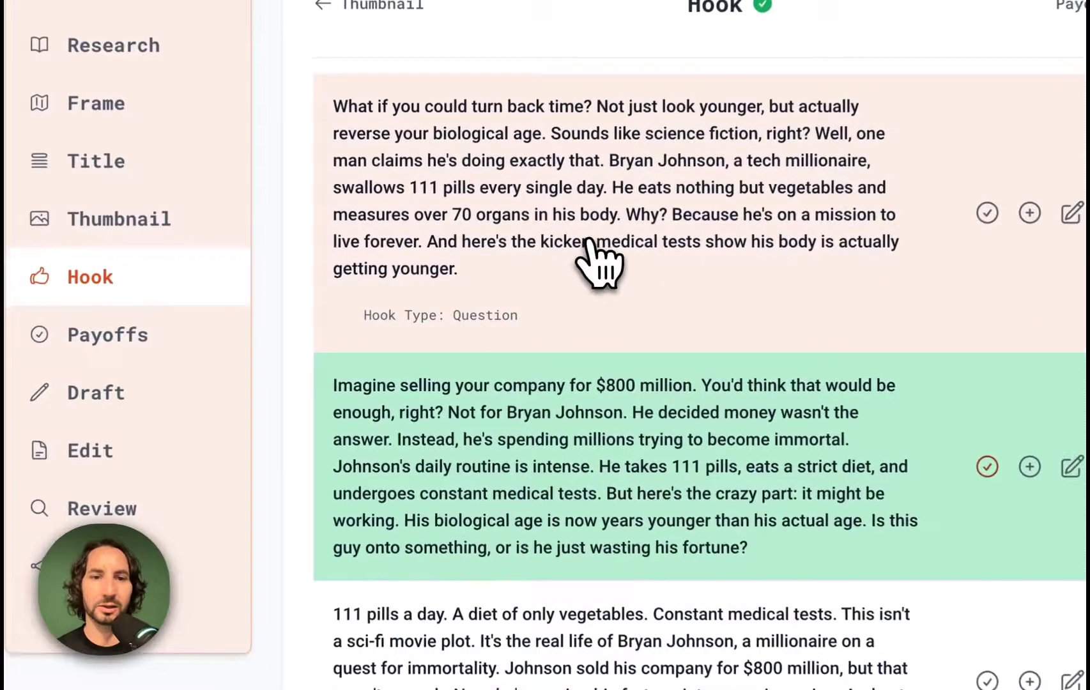
scroll(556, 537, "down", 3)
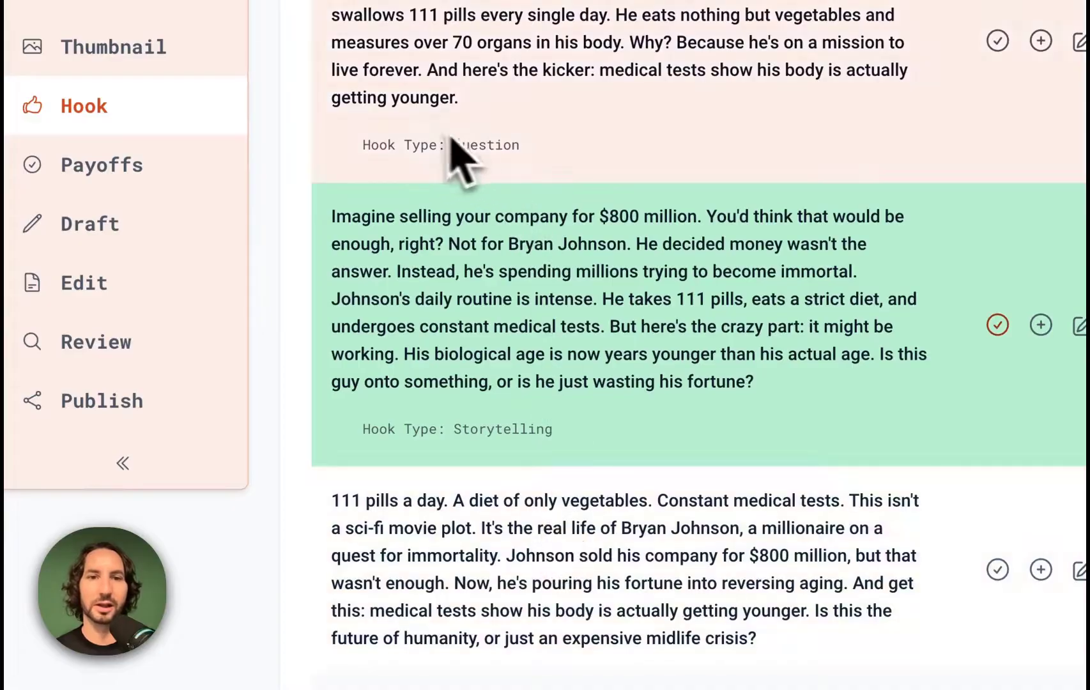
scroll(487, 477, "down", 3)
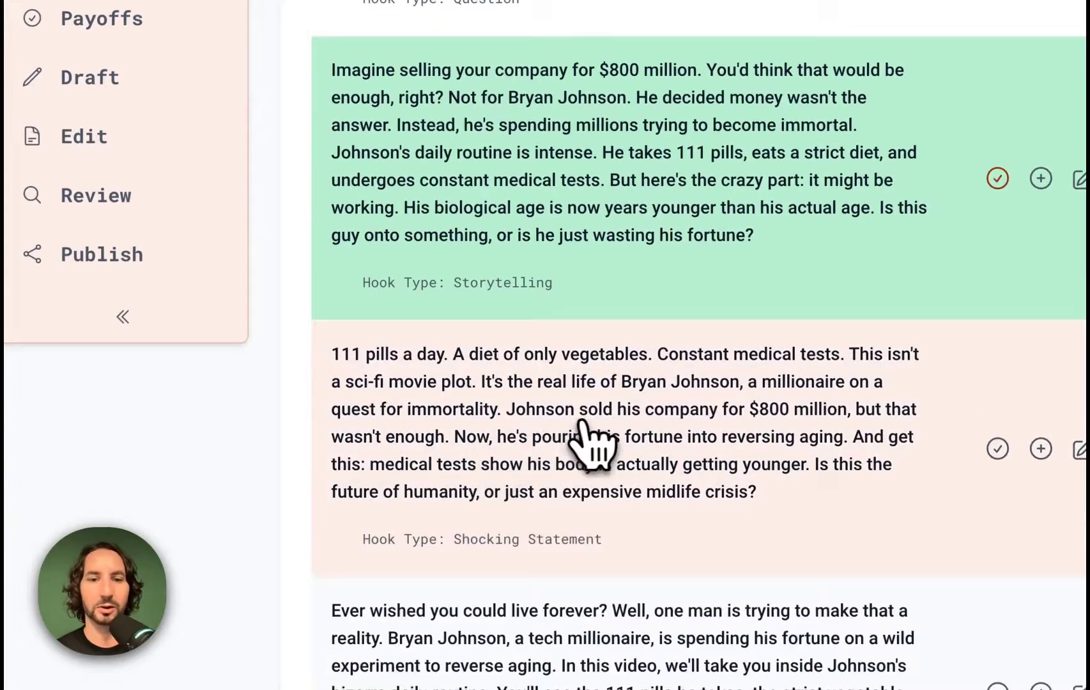
scroll(587, 441, "down", 5)
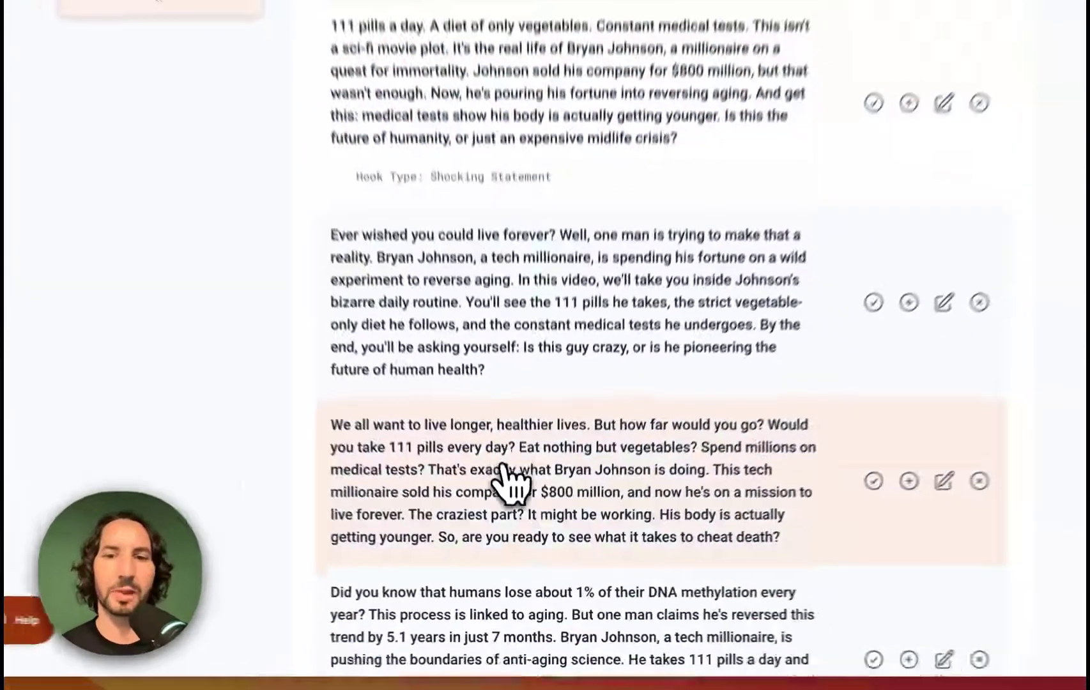
scroll(509, 480, "down", 5)
scroll(509, 480, "up", 10)
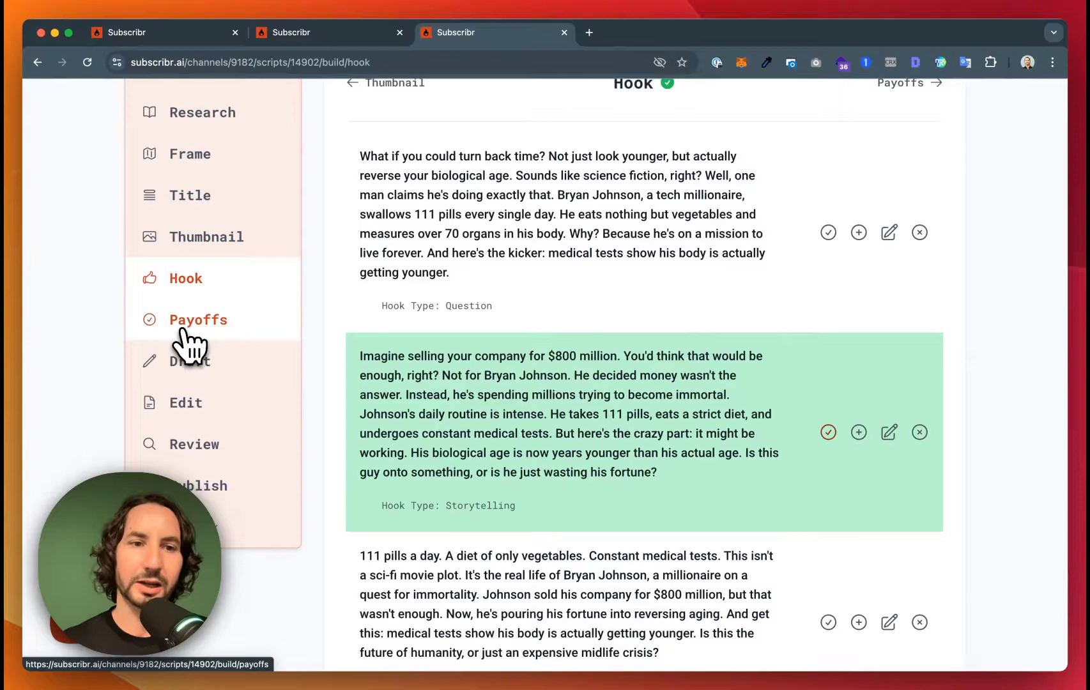
Step: Review the seven selected payoffs on the pills, diet, motivation, critics and scientific evidence
left_click(183, 331)
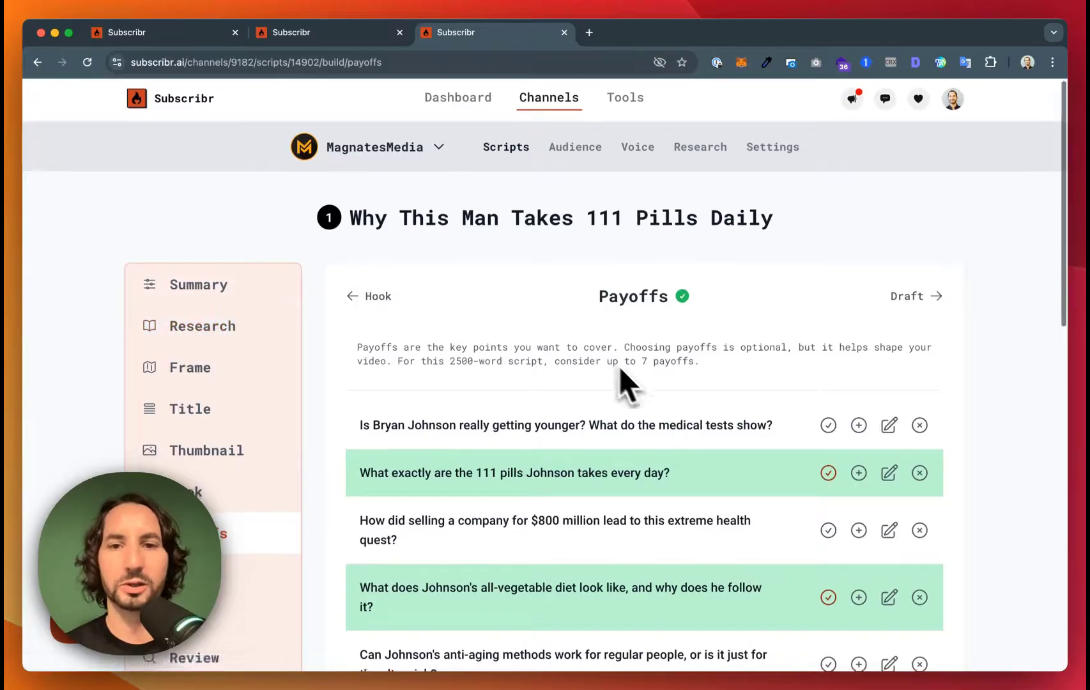
scroll(623, 374, "down", 5)
scroll(631, 375, "down", 2)
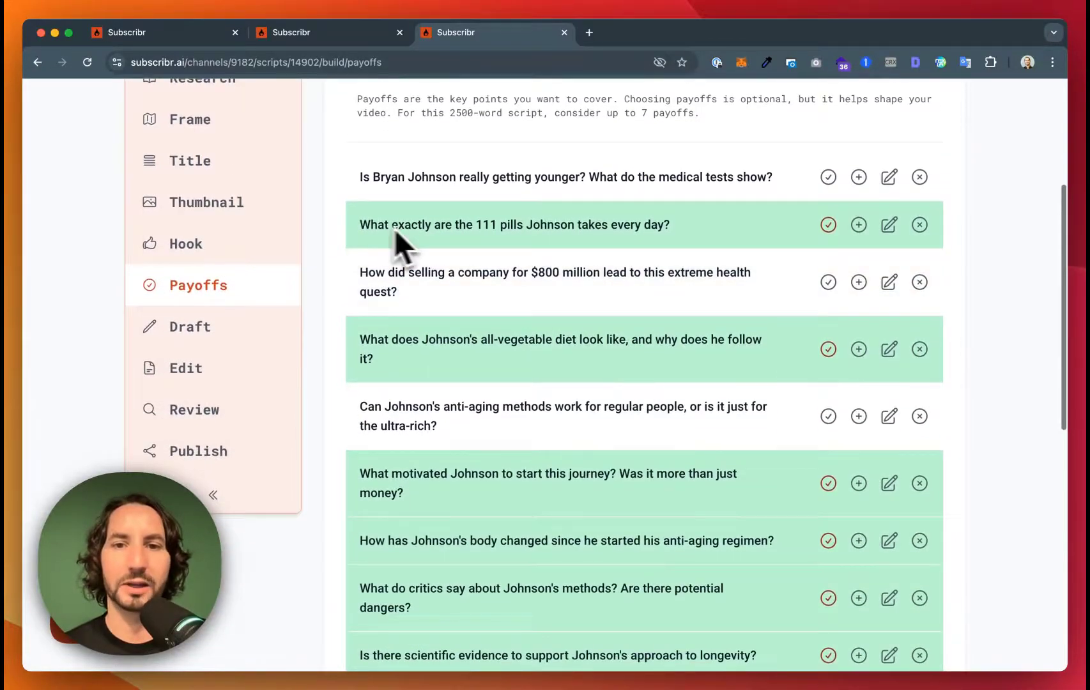
scroll(565, 568, "down", 1)
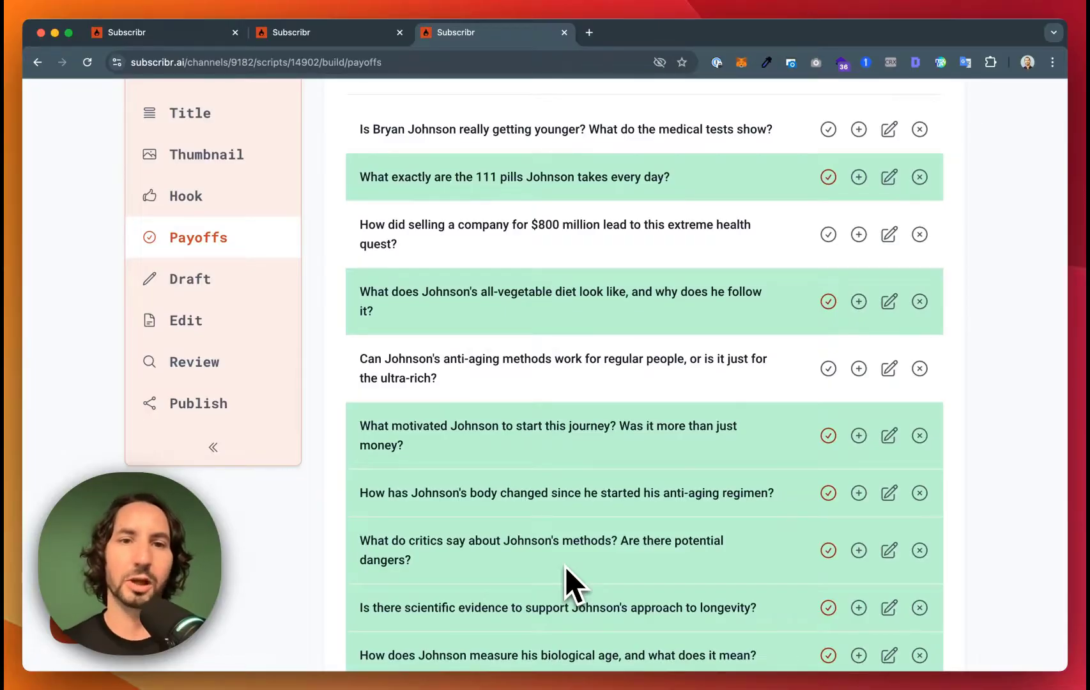
Step: Switch the 9-section draft to Plan view and scroll through each section's plan
left_click(190, 286)
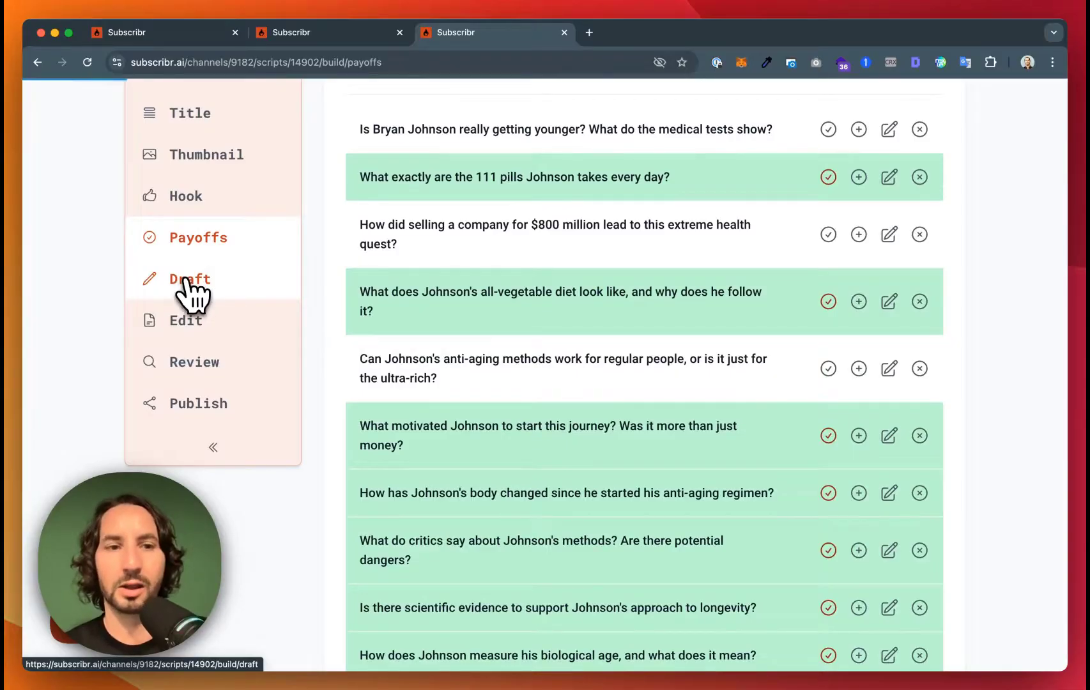
scroll(392, 351, "down", 3)
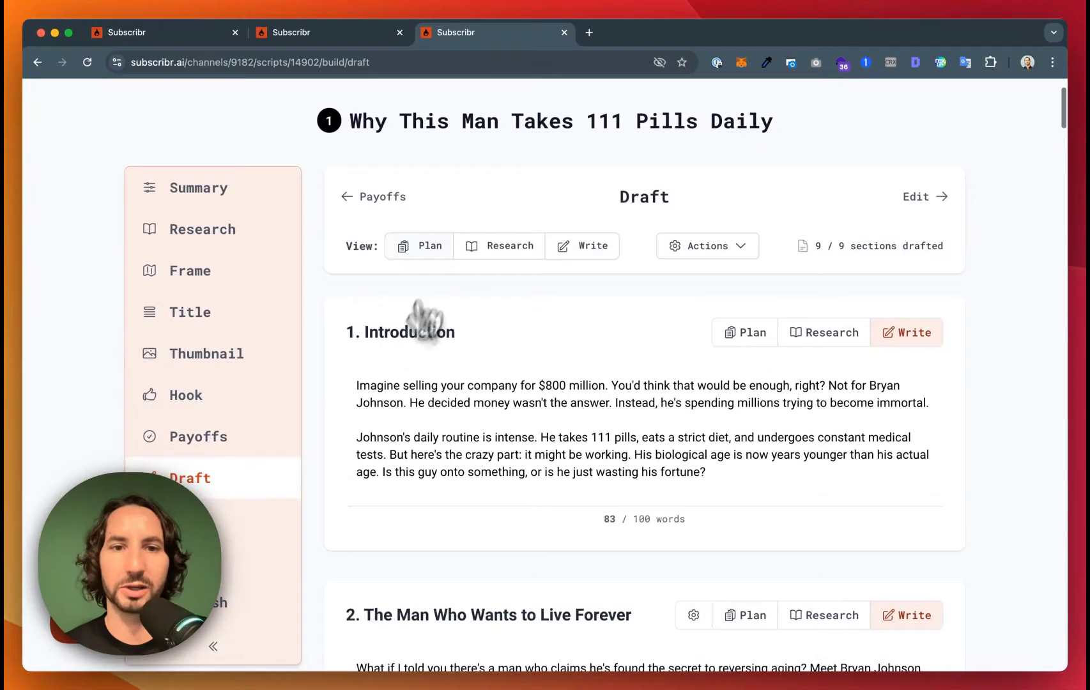
left_click(434, 251)
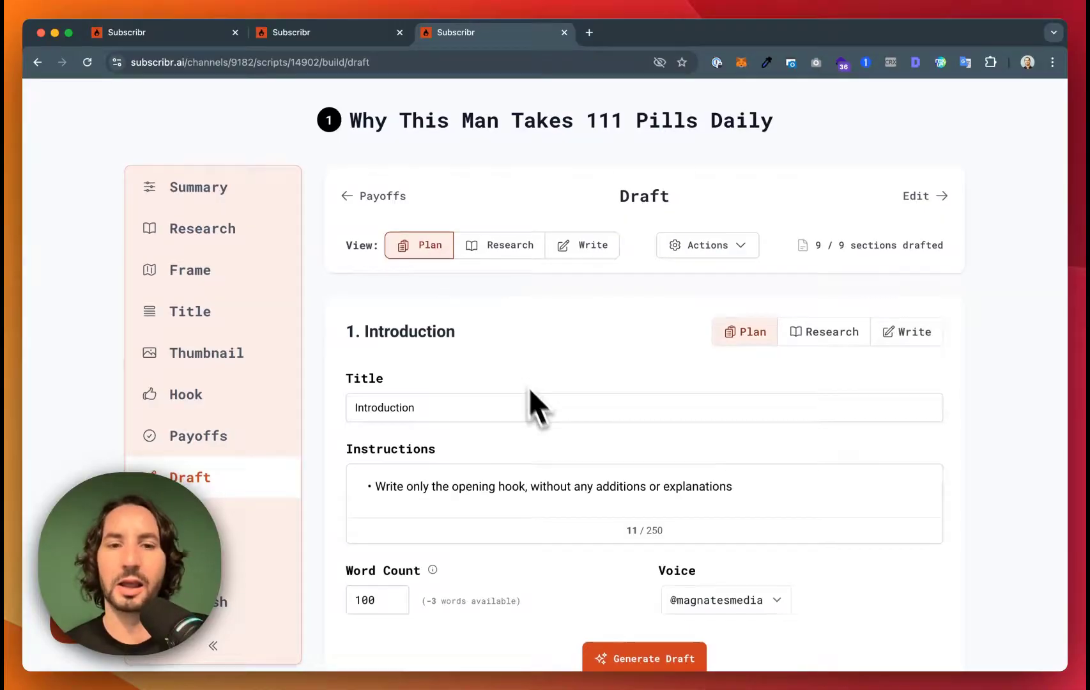
scroll(529, 402, "down", 3)
scroll(511, 389, "down", 1)
scroll(486, 383, "down", 15)
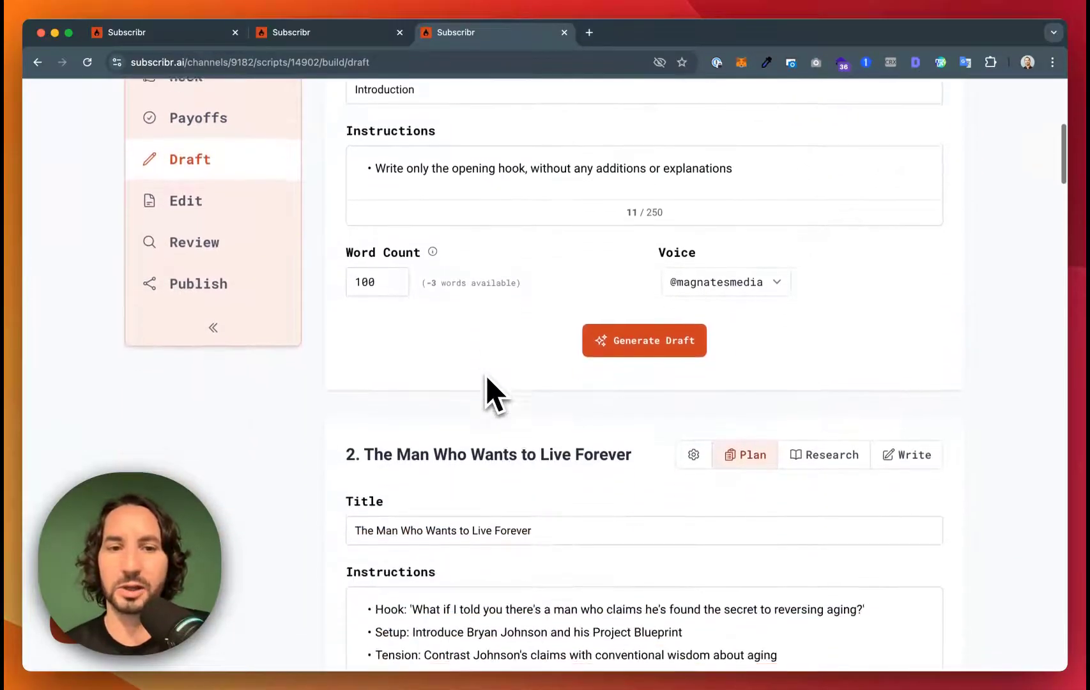
scroll(287, 512, "down", 8)
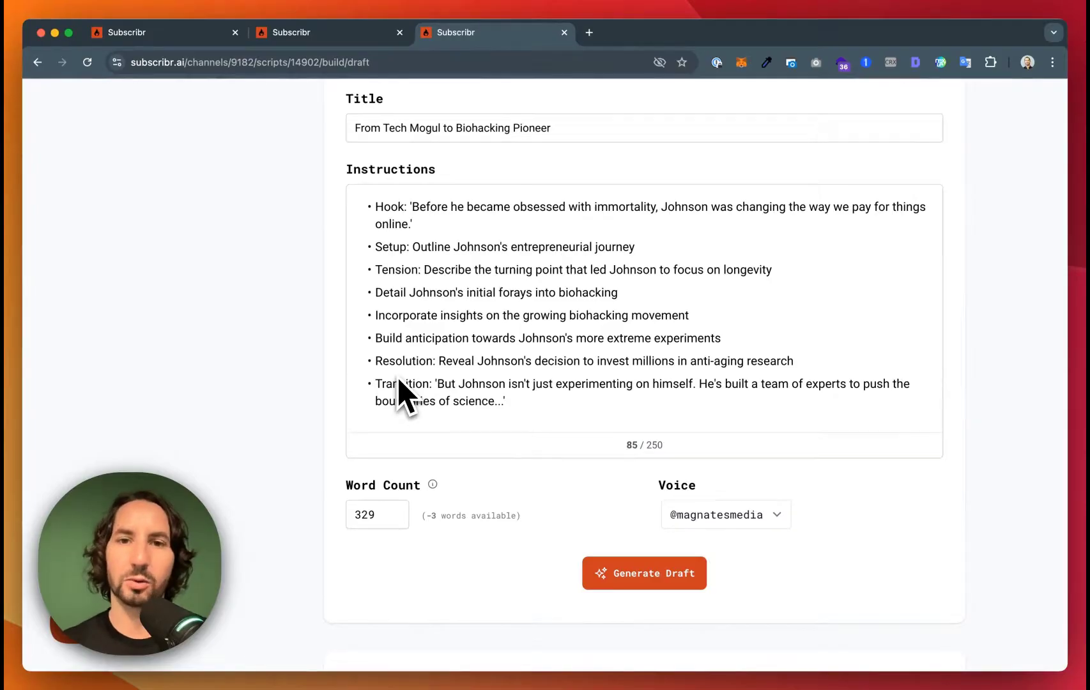
scroll(441, 332, "up", 15)
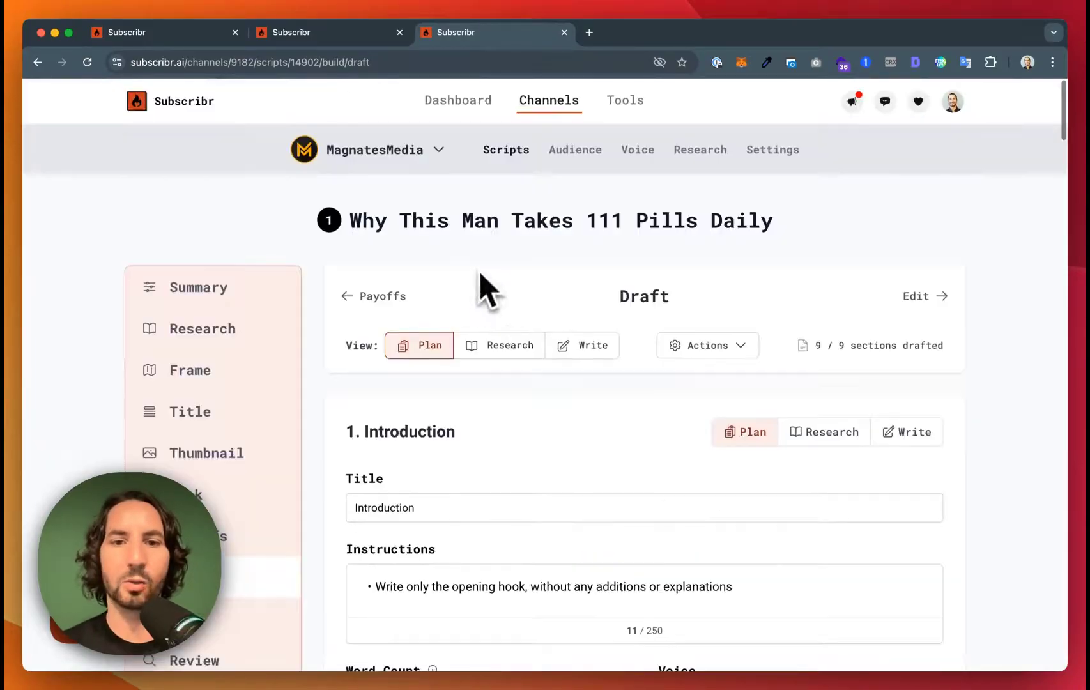
Step: Switch the Draft to Write view, showing the 83-word Introduction and section 2's narration
left_click(577, 348)
scroll(575, 353, "down", 5)
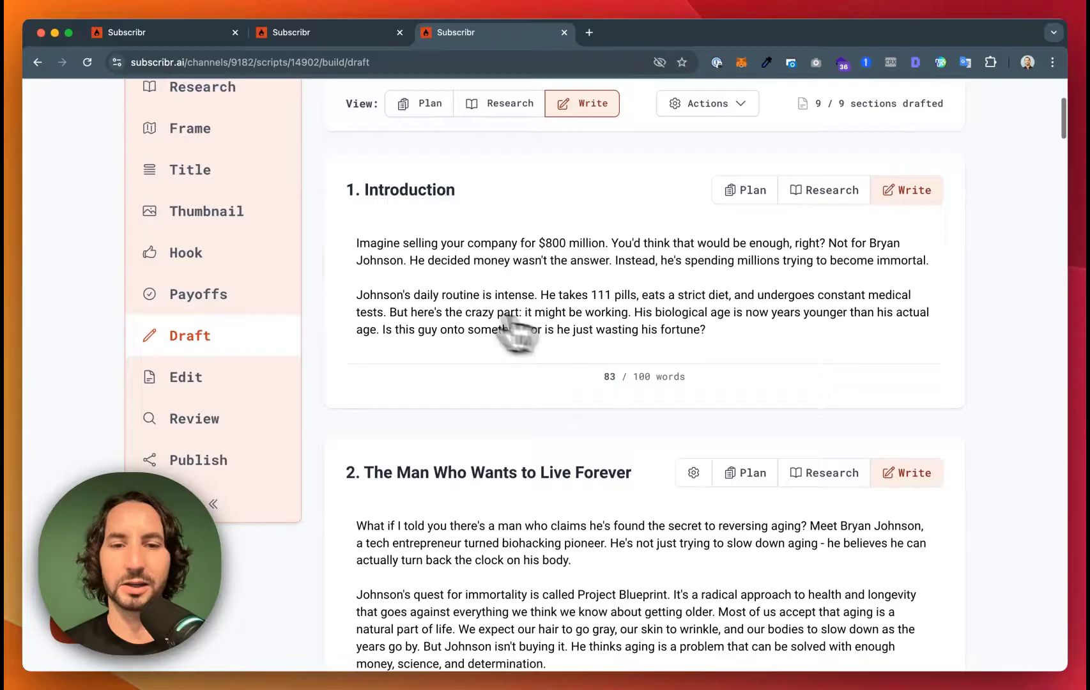
scroll(653, 447, "down", 1)
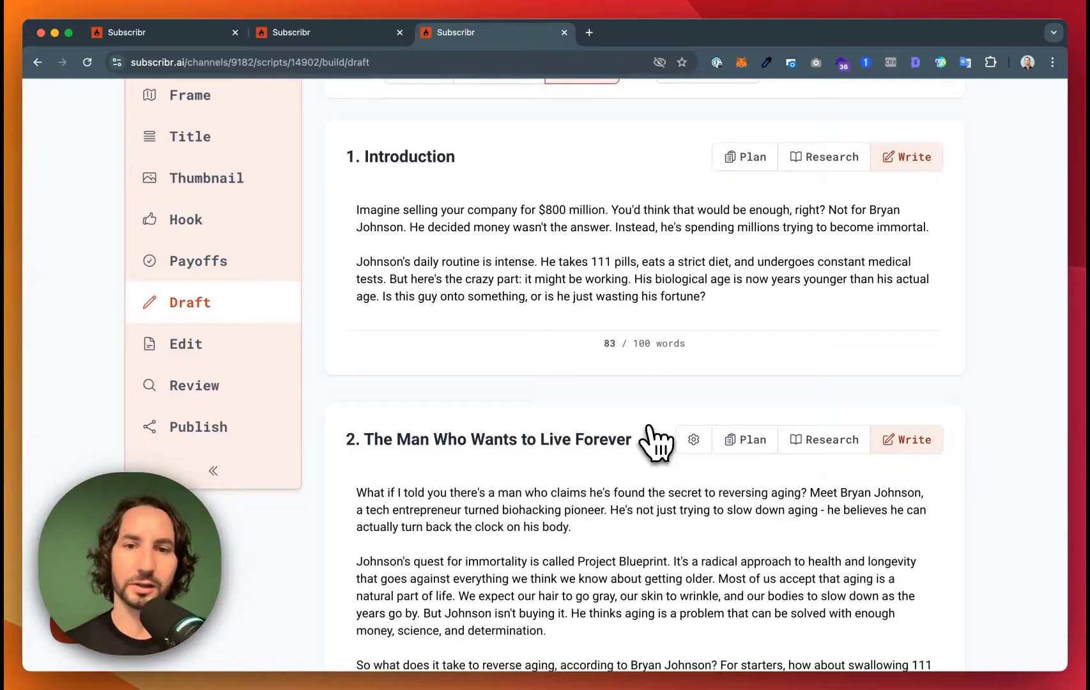
scroll(653, 442, "down", 5)
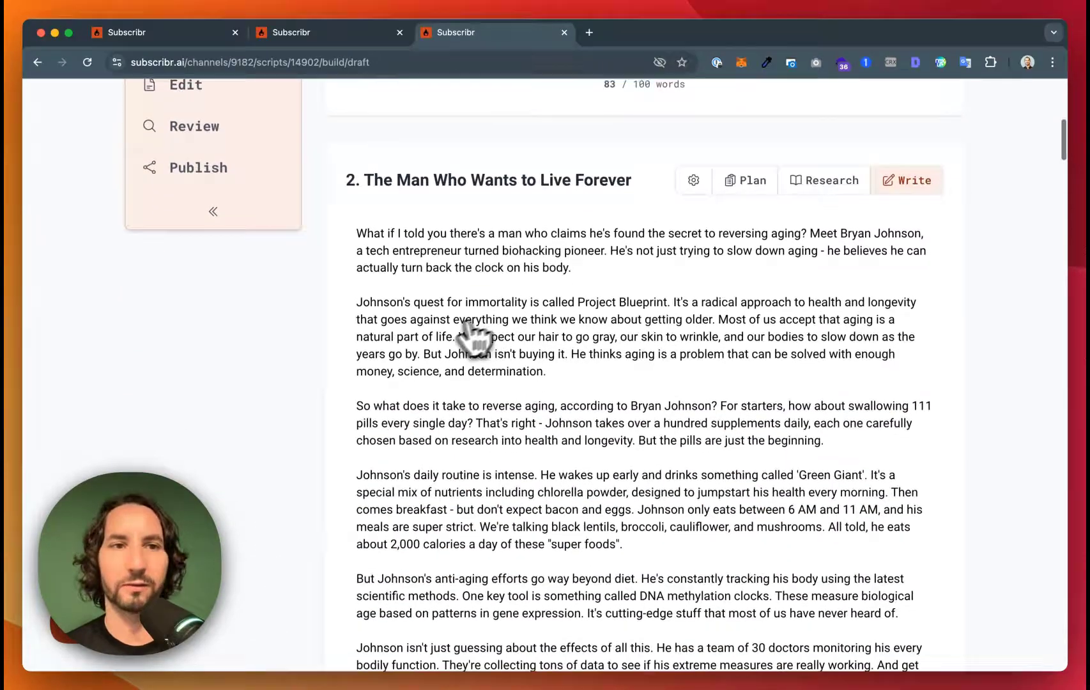
scroll(447, 342, "up", 3)
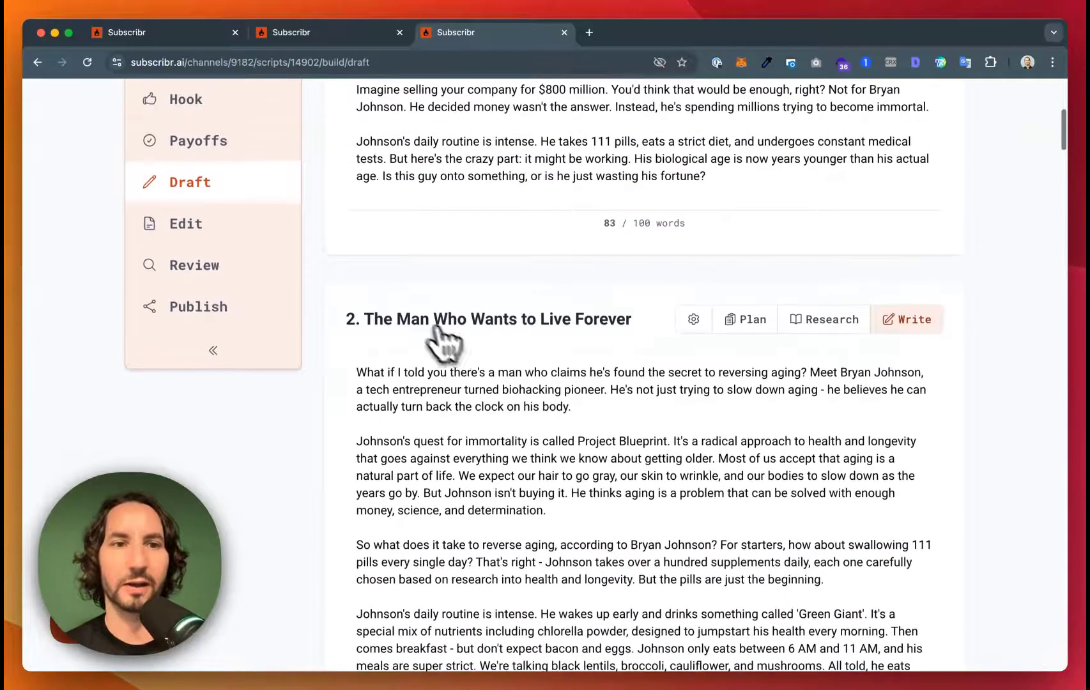
Step: Review the suggested edits and word counts, then apply all edits for the 2,576-word version
left_click(169, 229)
scroll(464, 342, "down", 3)
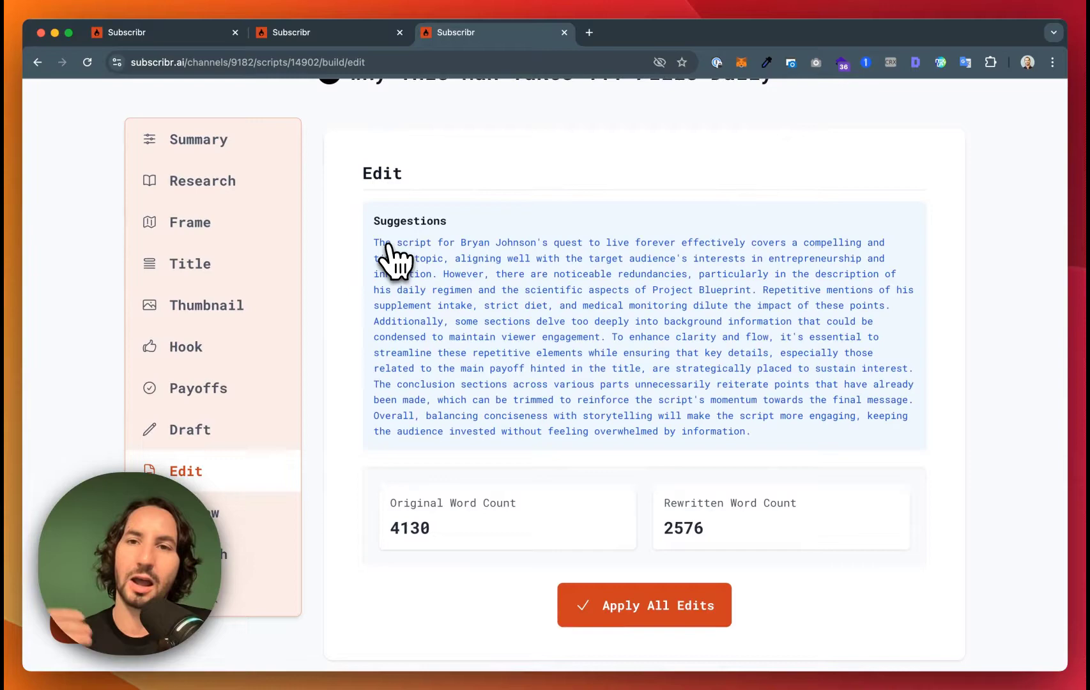
scroll(391, 256, "down", 2)
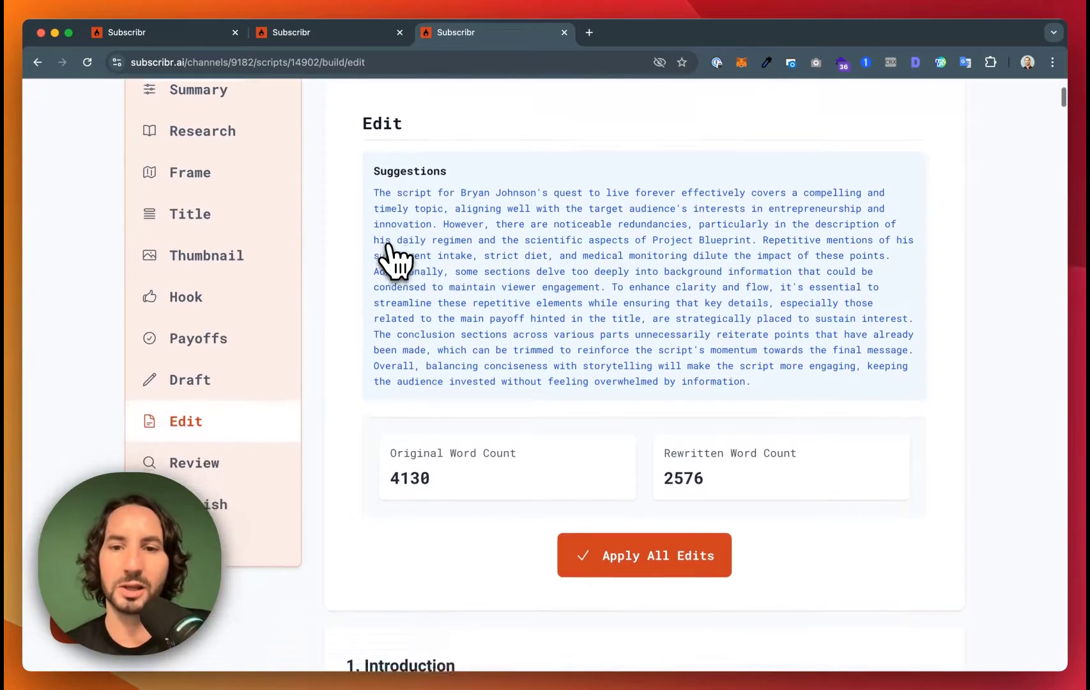
scroll(661, 435, "down", 10)
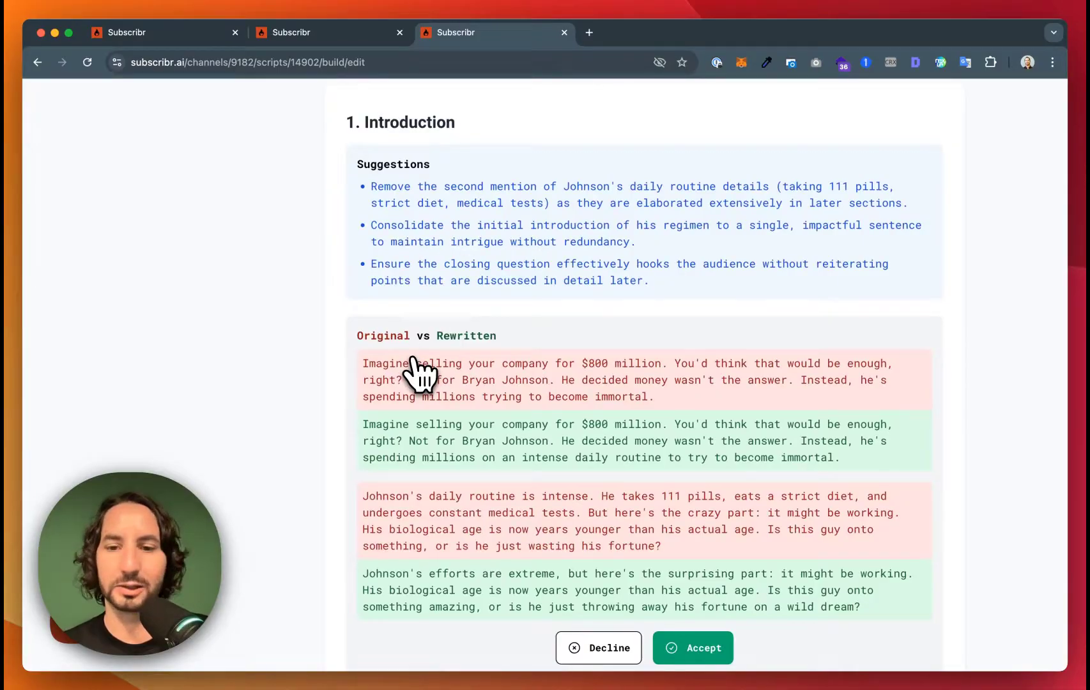
scroll(416, 364, "up", 5)
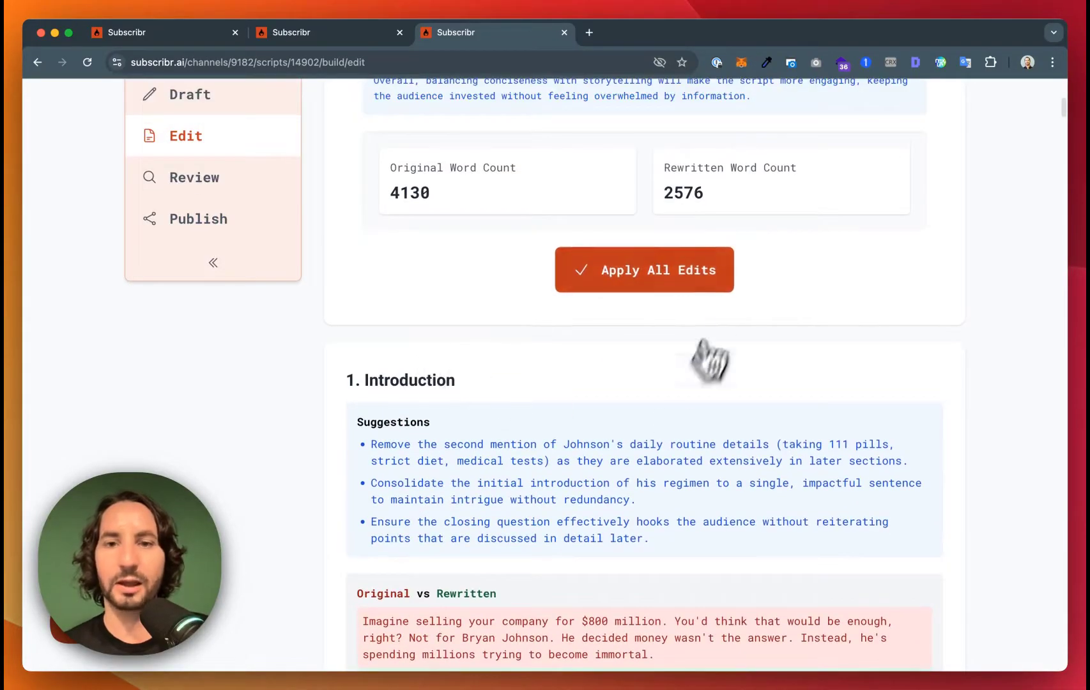
left_click(700, 274)
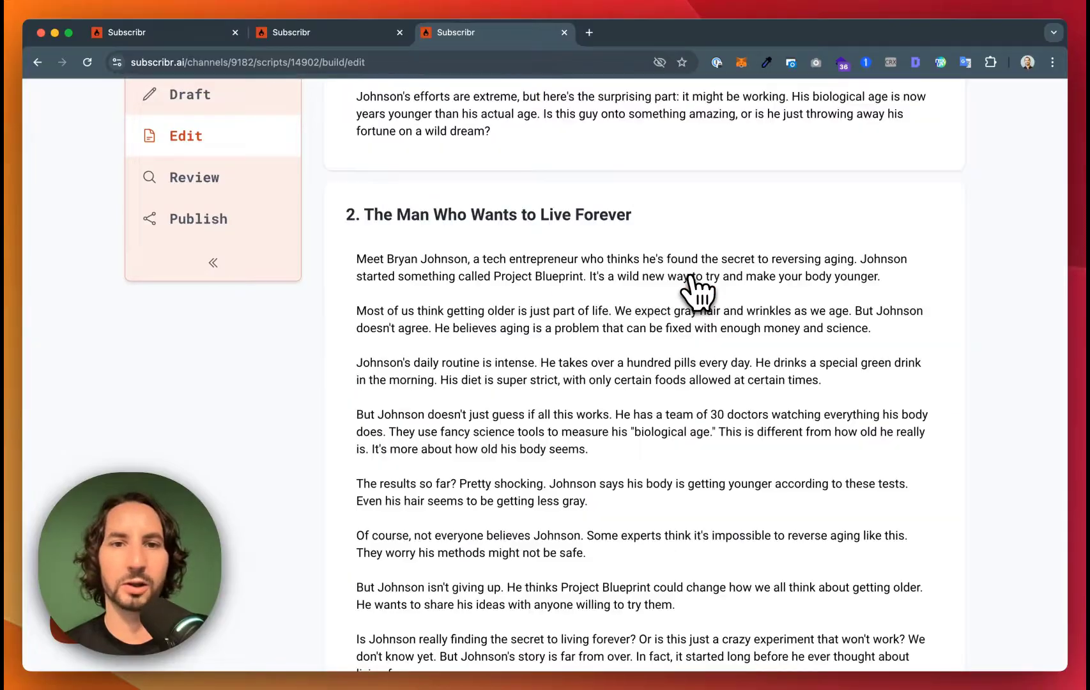
scroll(693, 281, "up", 3)
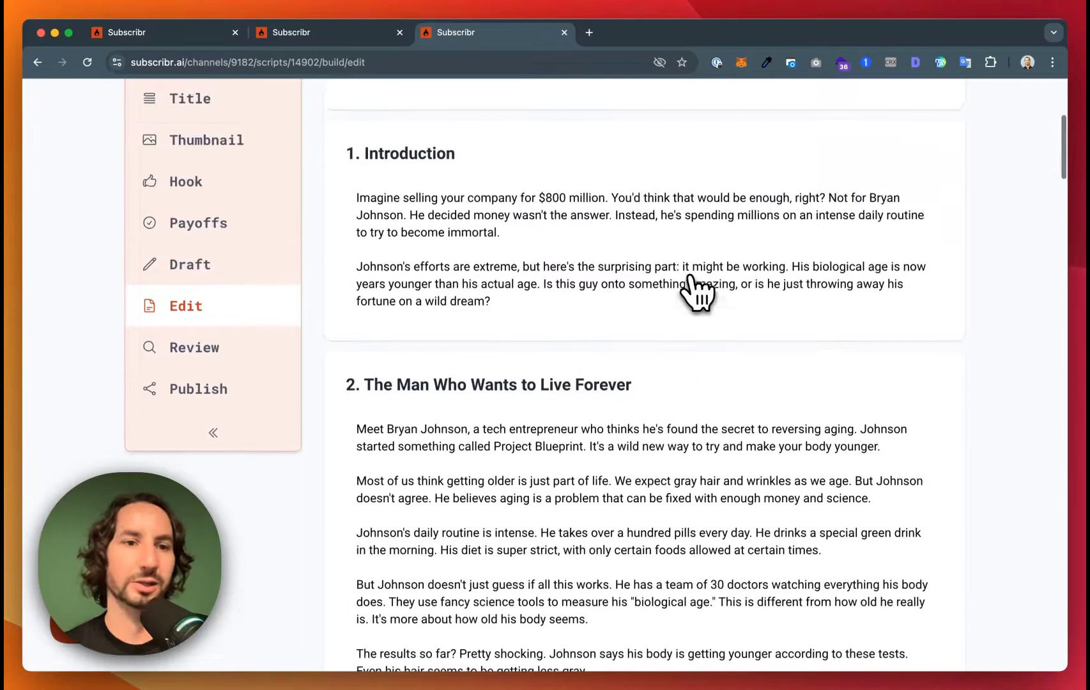
Step: Open the script's review summary (2,576 words, 16:06 speaking time) and copy the full script
left_click(198, 349)
scroll(563, 412, "down", 3)
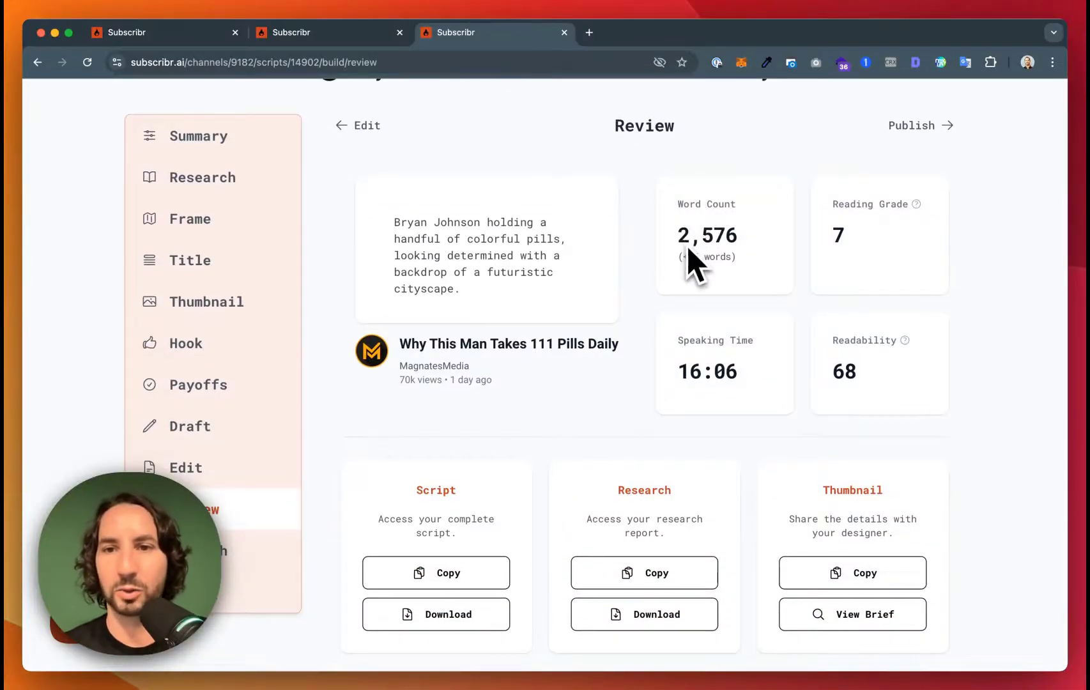
scroll(831, 236, "down", 1)
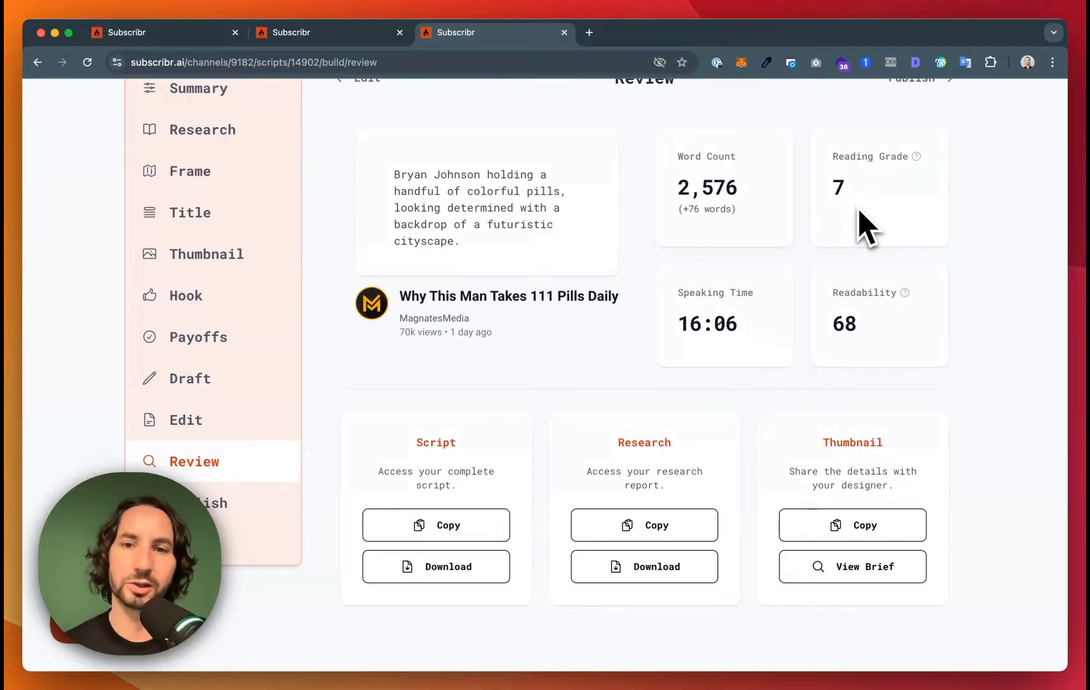
scroll(860, 210, "down", 1)
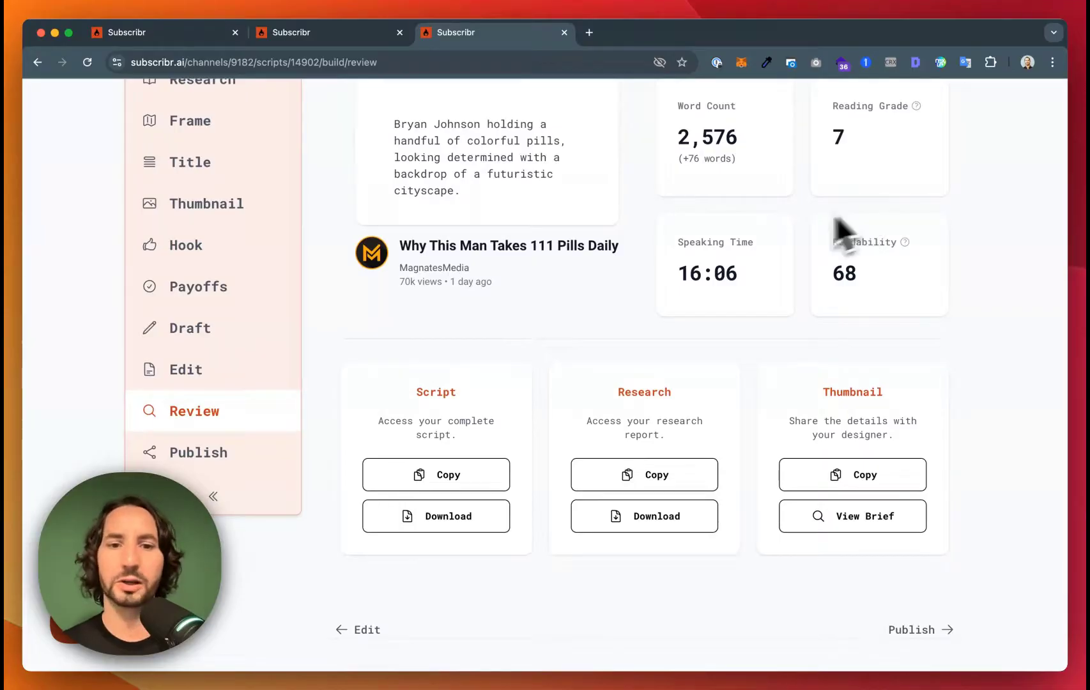
left_click(454, 479)
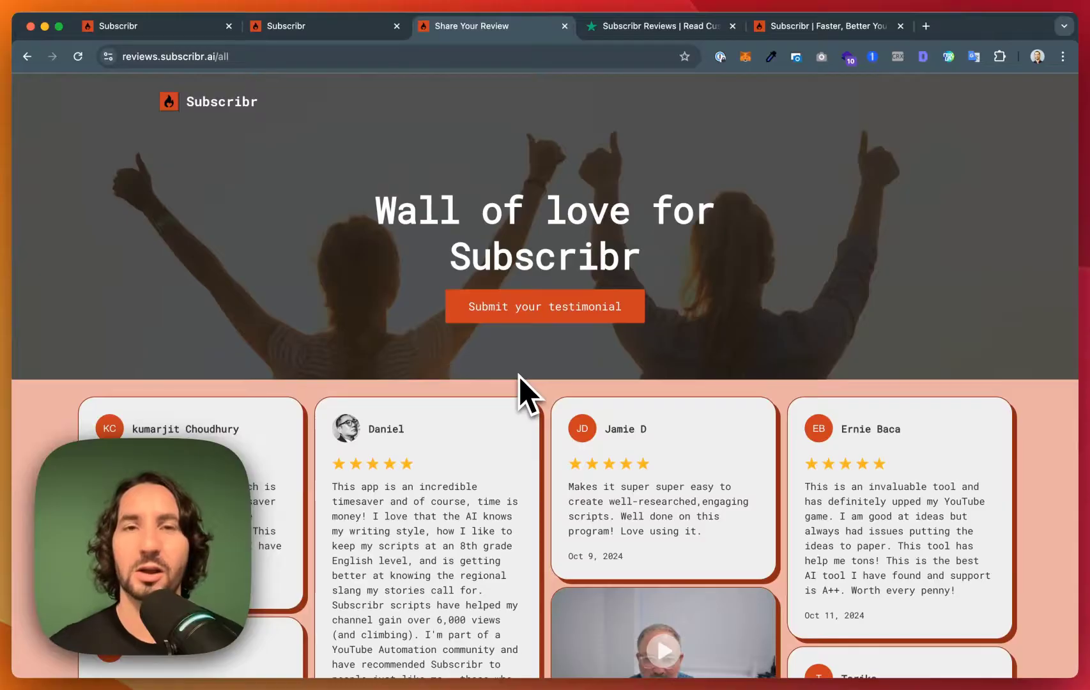
Step: Browse the Wall of love testimonials, then view Subscribr's Trustpilot page rated 4.3 from 9 reviews
scroll(518, 377, "down", 5)
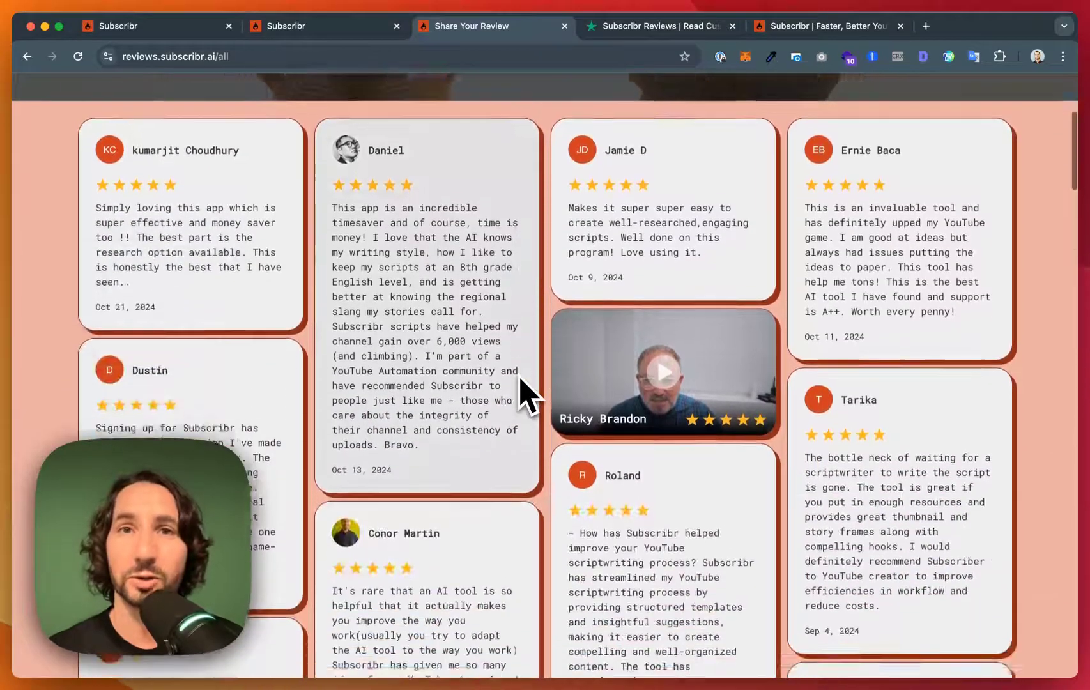
scroll(525, 393, "down", 7)
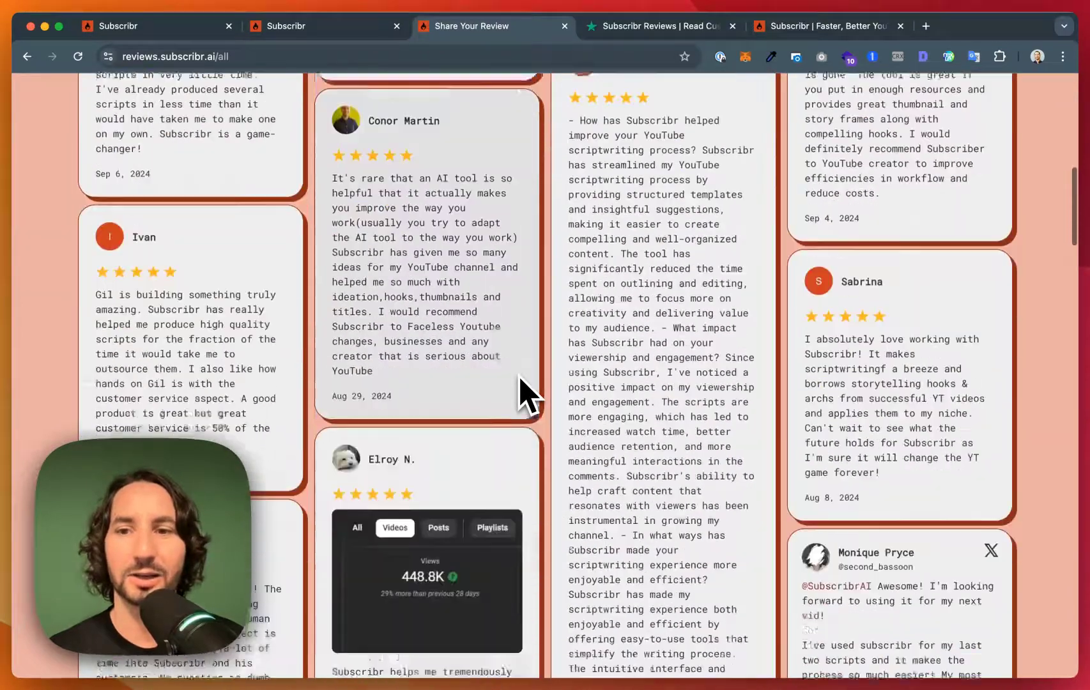
scroll(519, 377, "down", 6)
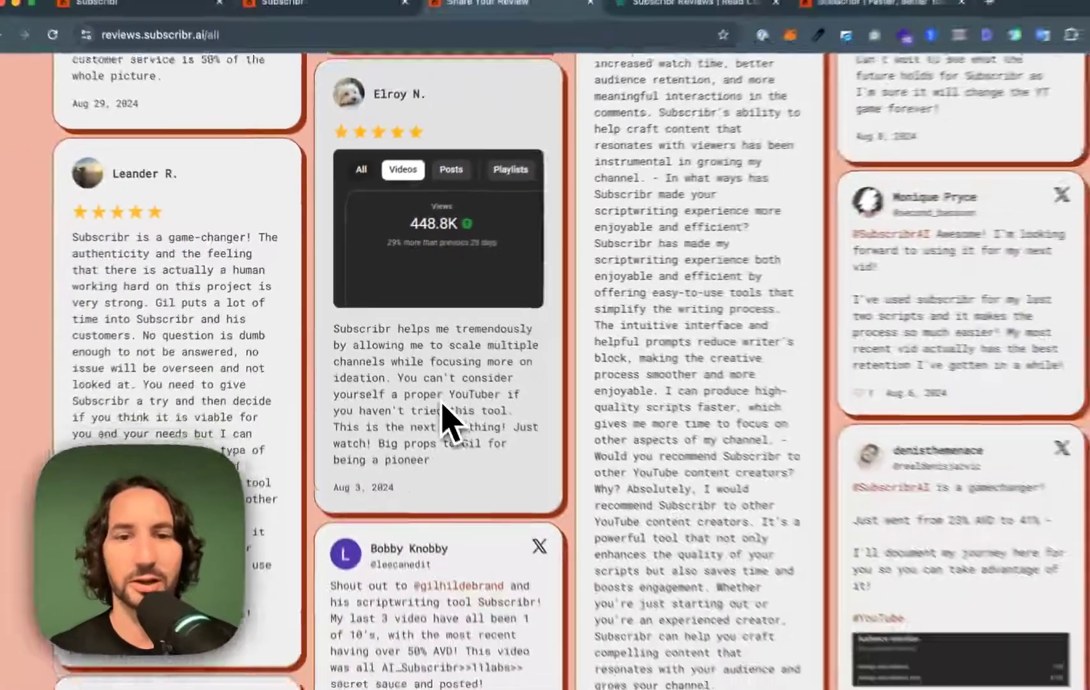
scroll(438, 401, "down", 5)
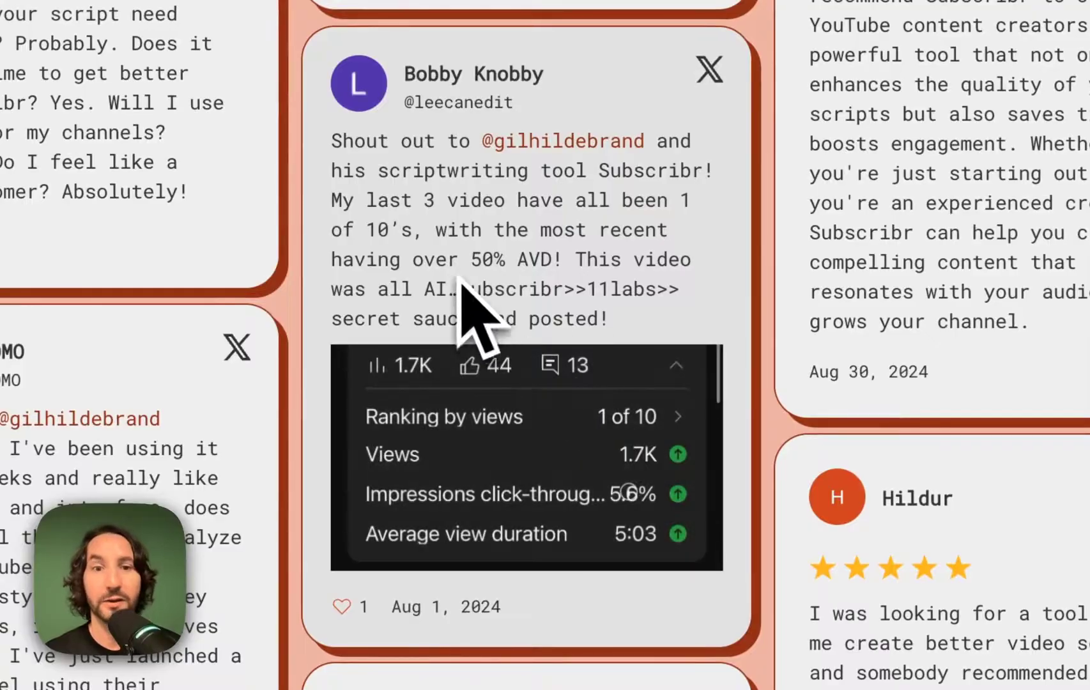
scroll(484, 274, "down", 8)
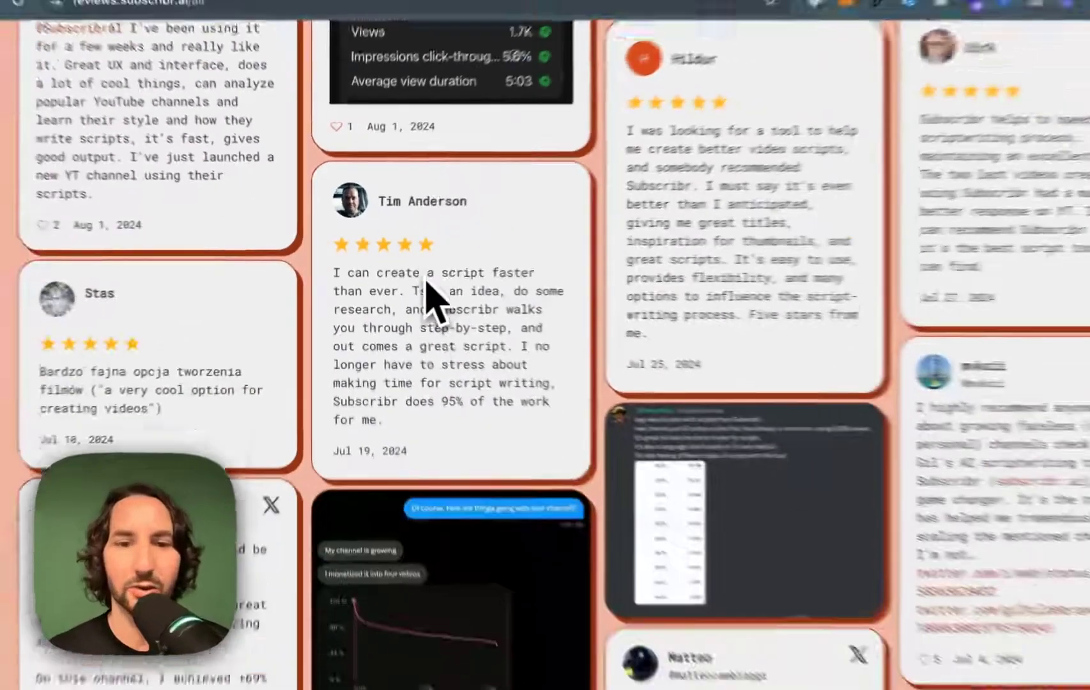
scroll(427, 288, "down", 8)
scroll(648, 287, "down", 5)
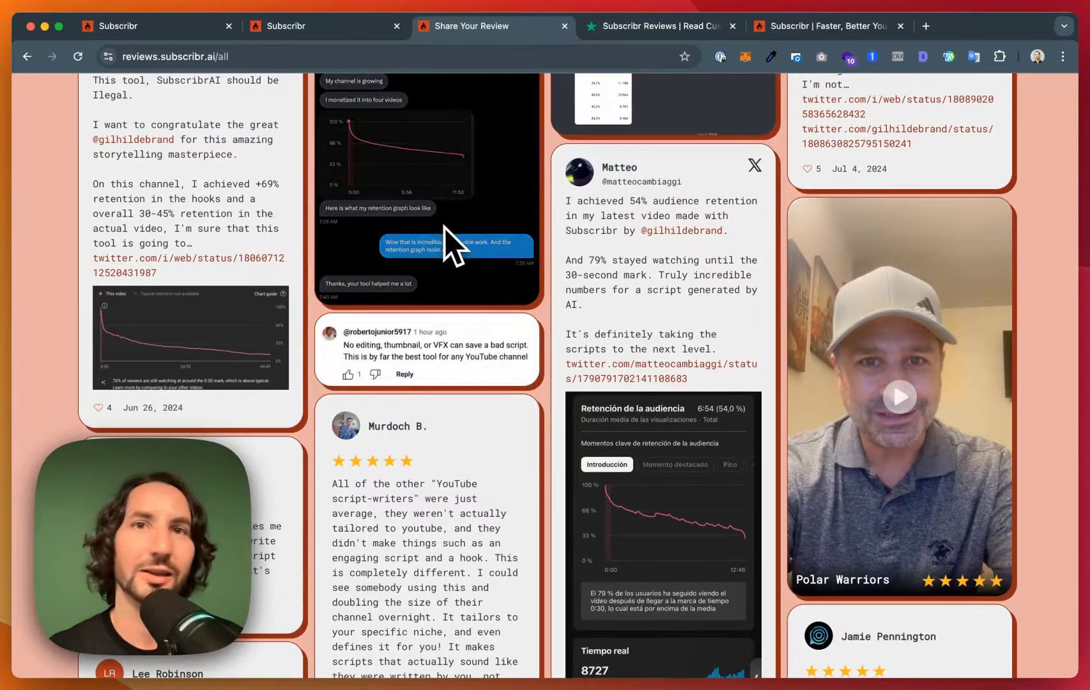
left_click(652, 30)
left_click(463, 268)
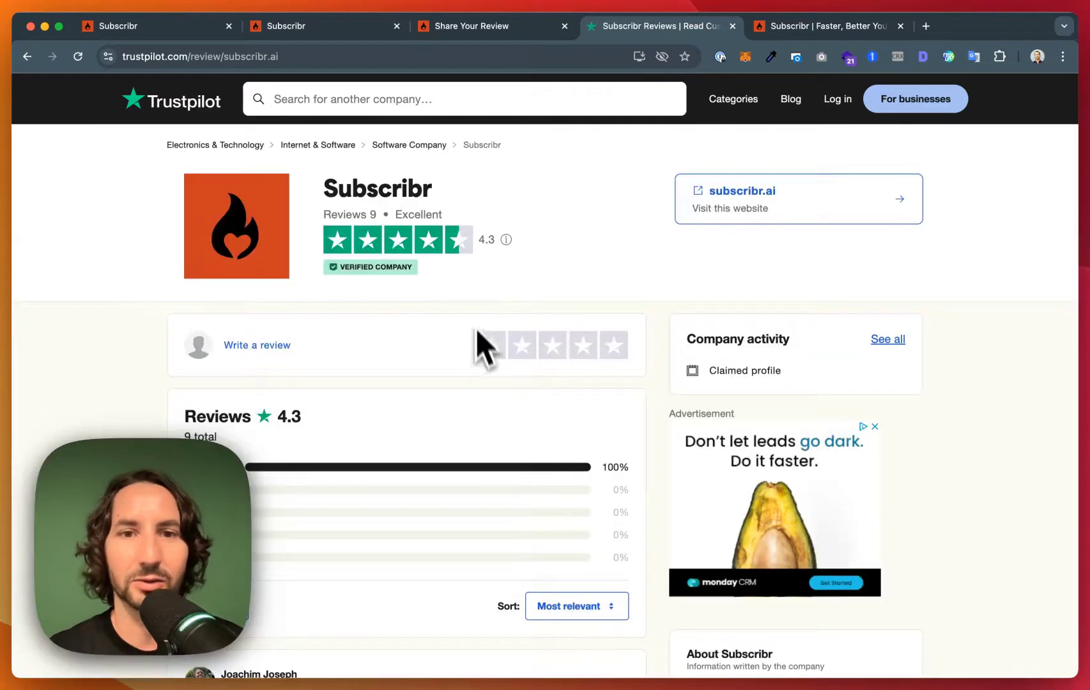
Step: Show the 'Faster, Better YouTube Scripts' home page down to its 'Try it now free' offer
left_click(832, 33)
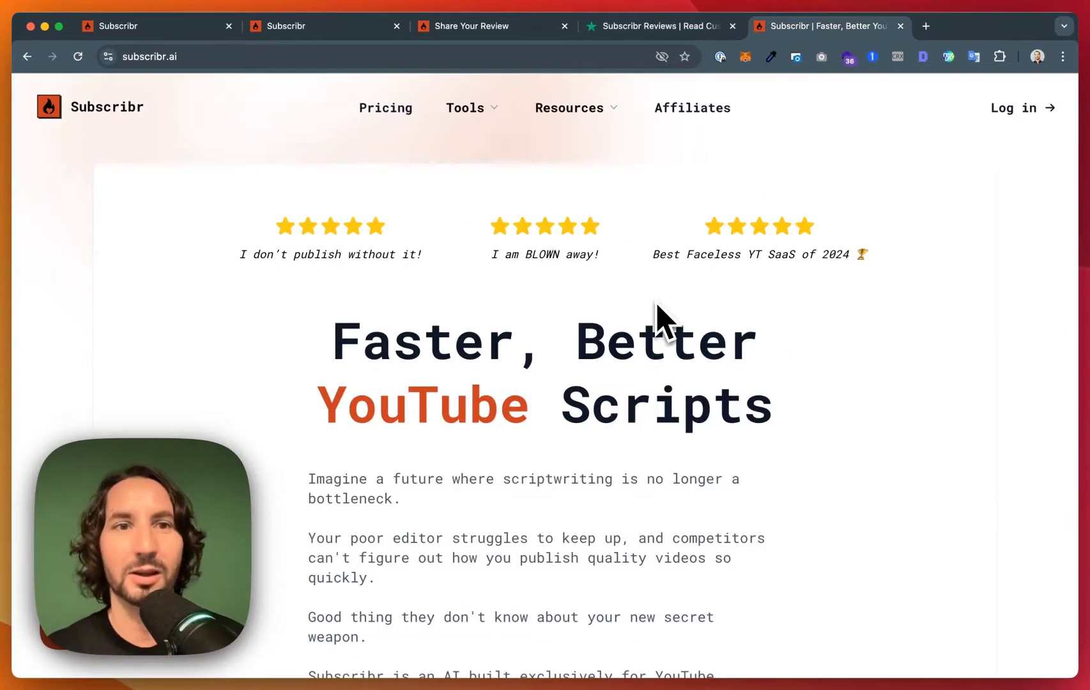
scroll(419, 346, "down", 5)
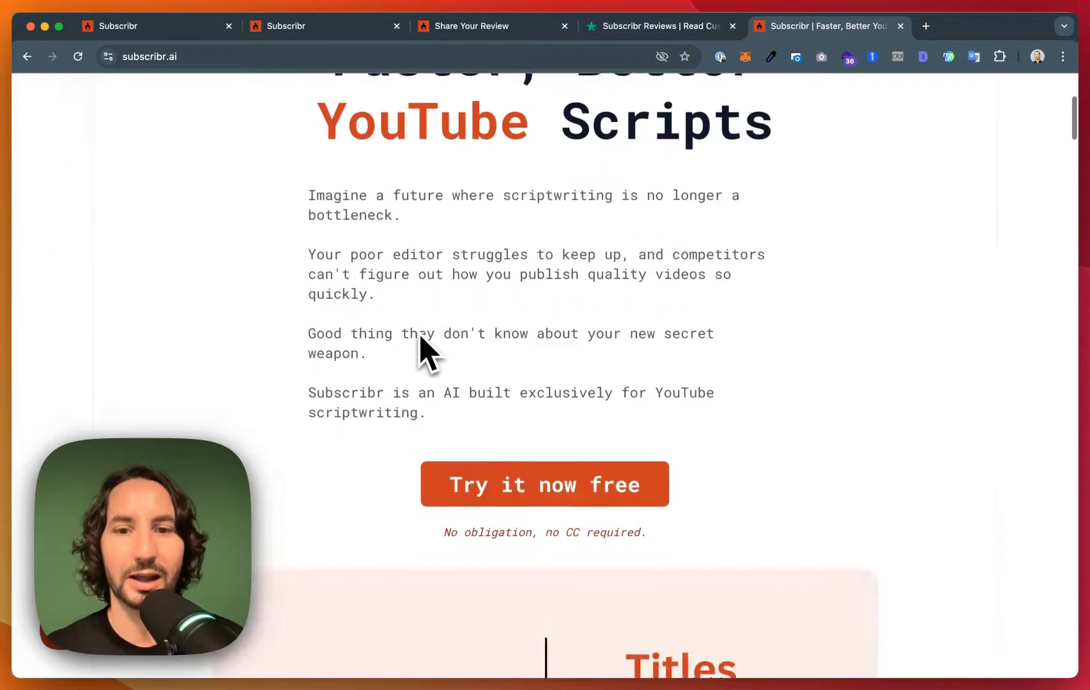